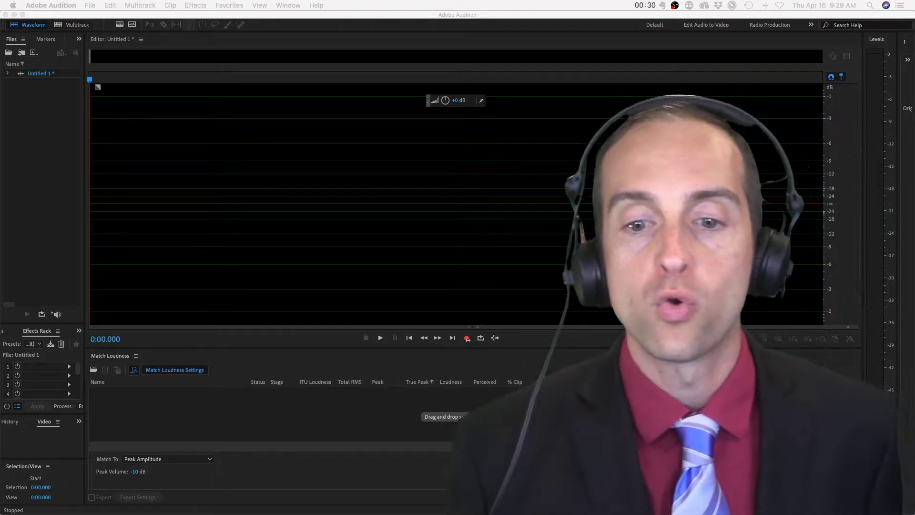
- Switch the Record button's recording mode to Instant Record Mode
right_click(467, 338)
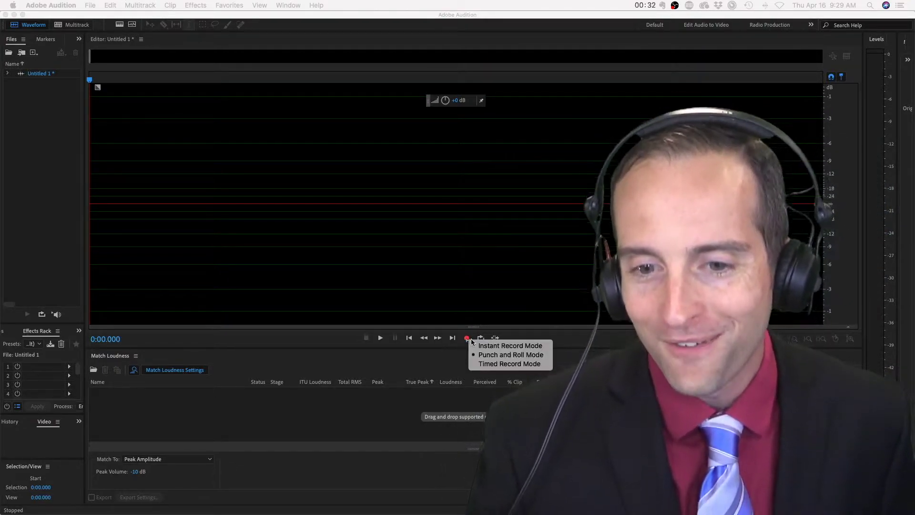
click(505, 346)
right_click(468, 339)
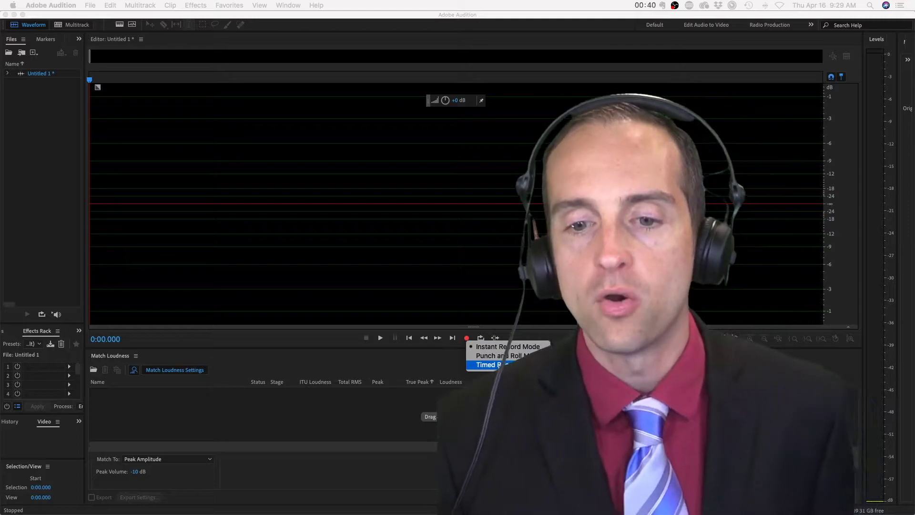
click(486, 347)
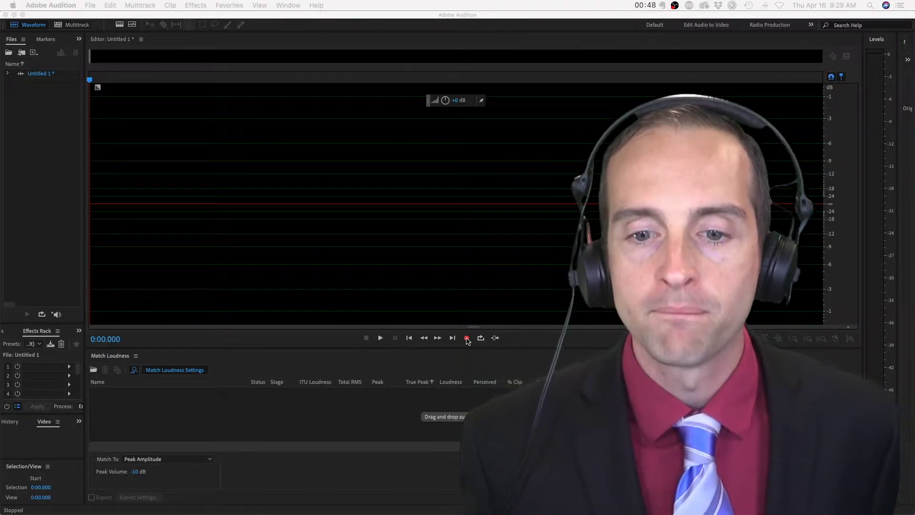
- Record a first voice take of about nine seconds
click(467, 340)
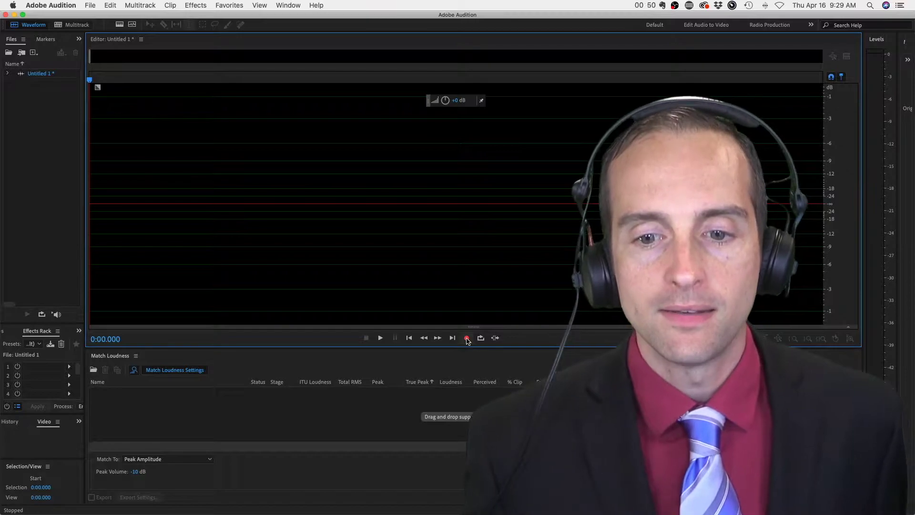
click(467, 339)
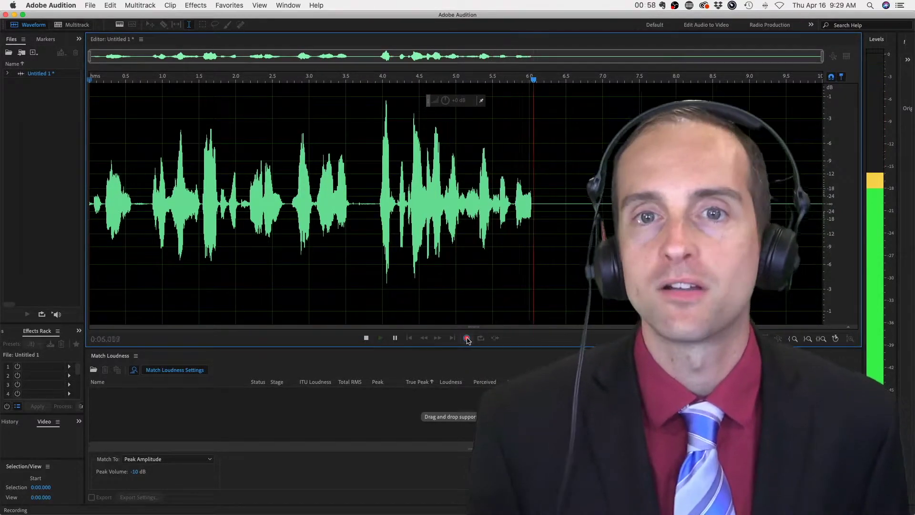
click(366, 338)
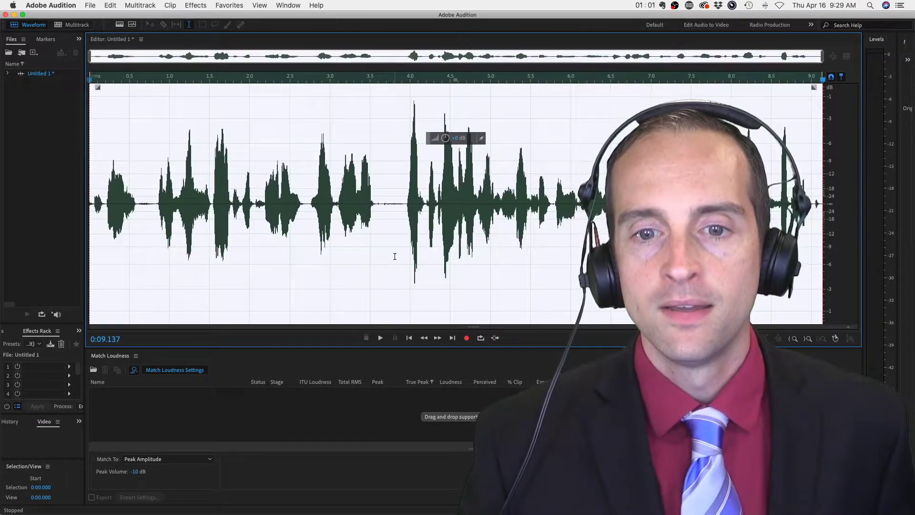
- Record a second try over the take from about 3.8 seconds, then return the playhead to 0
click(396, 193)
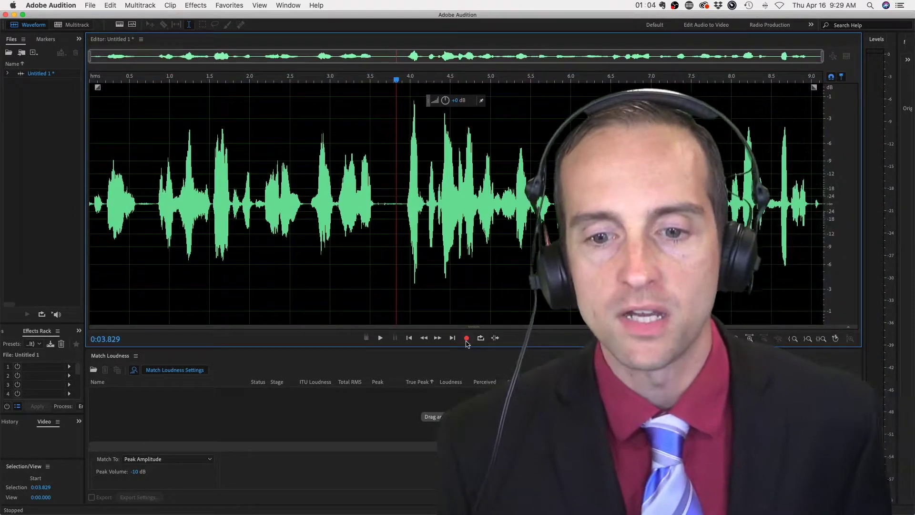
click(467, 338)
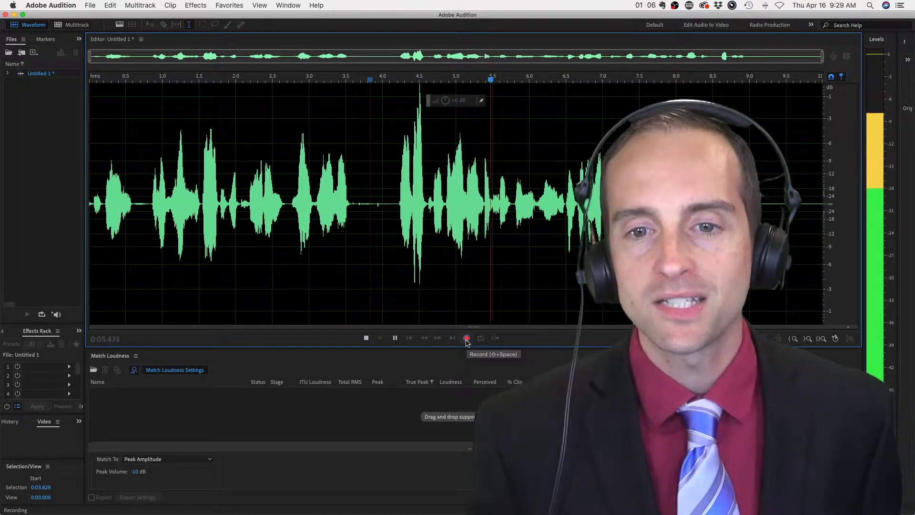
click(366, 338)
click(378, 215)
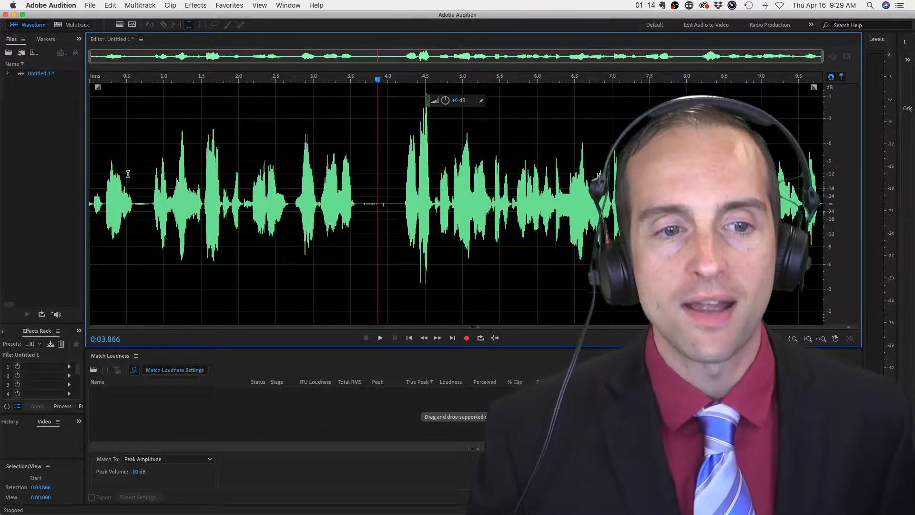
drag(104, 80, 90, 80)
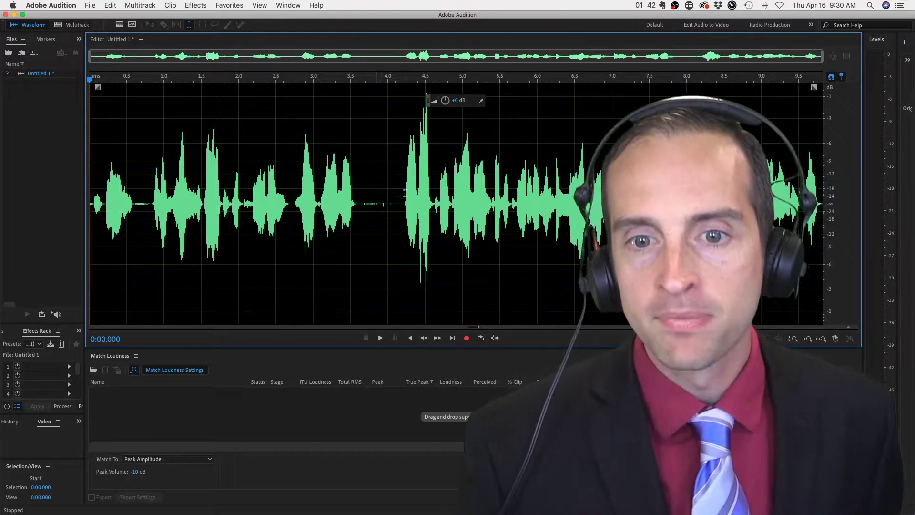
- Place the playhead at the 4.0-second mark, just before the mistake
click(386, 184)
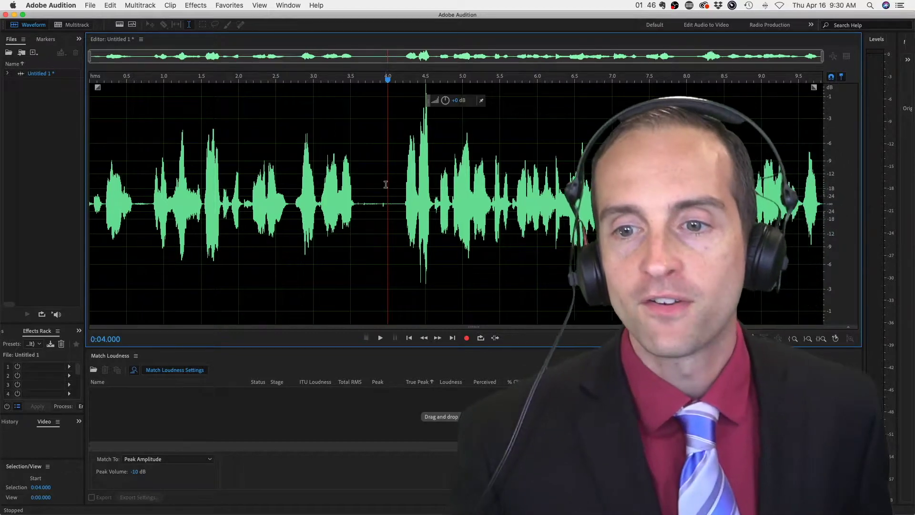
click(691, 186)
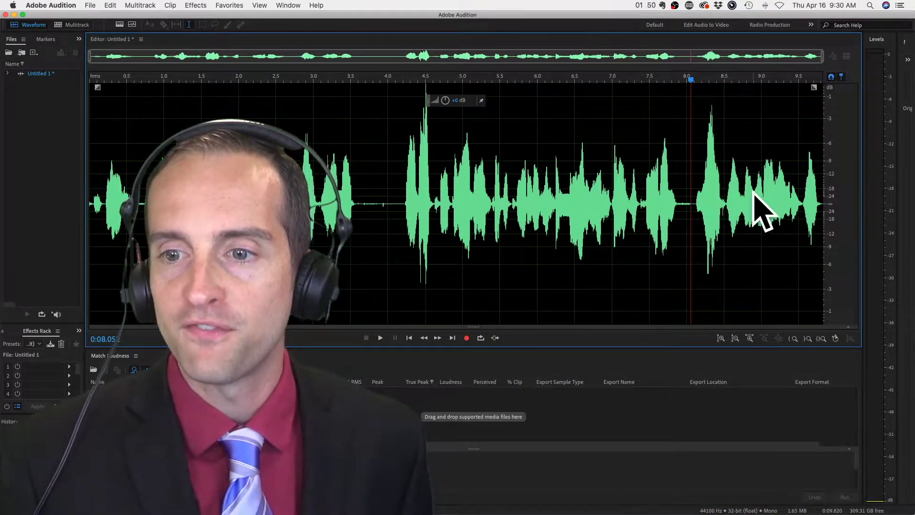
click(697, 175)
click(692, 169)
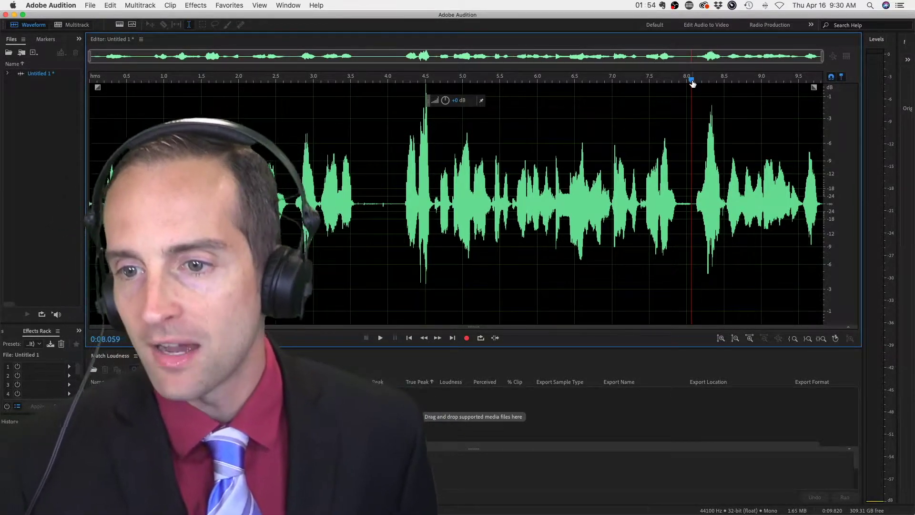
drag(692, 81, 385, 90)
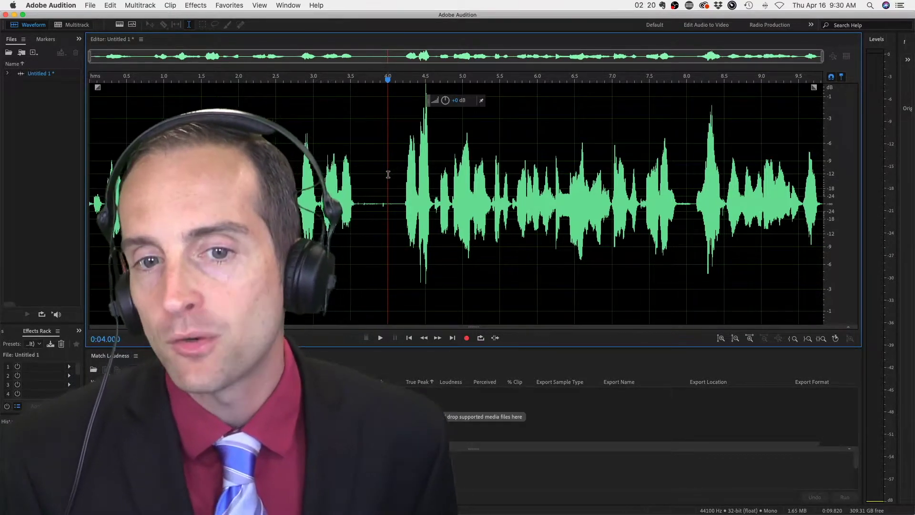
- Switch the Record button's recording mode to Punch and Roll Mode
right_click(469, 343)
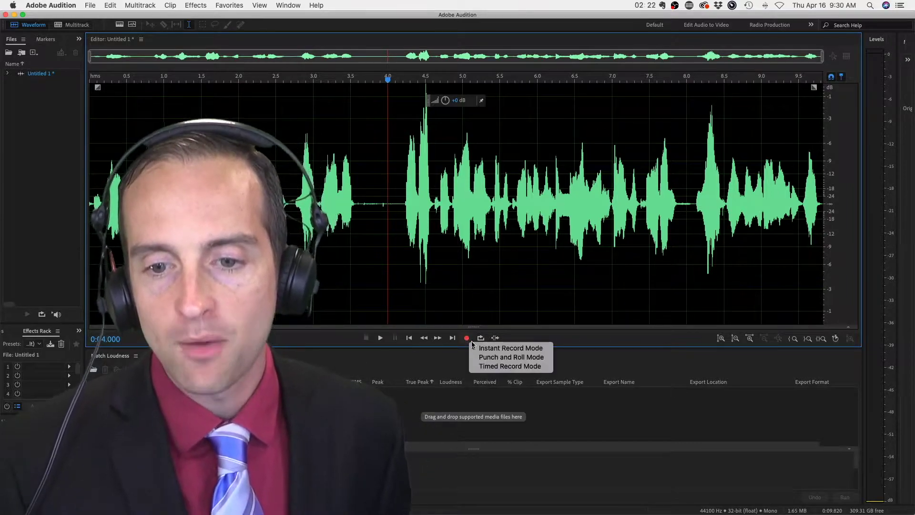
click(510, 356)
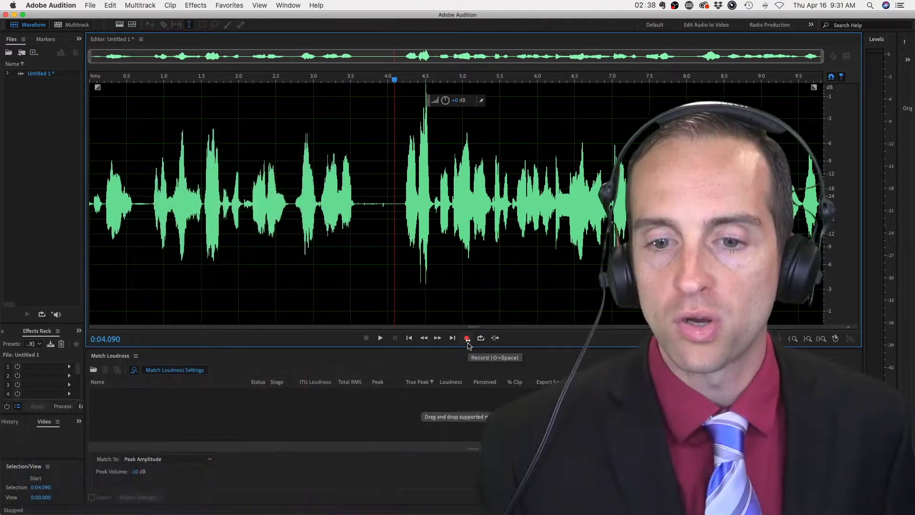
right_click(468, 344)
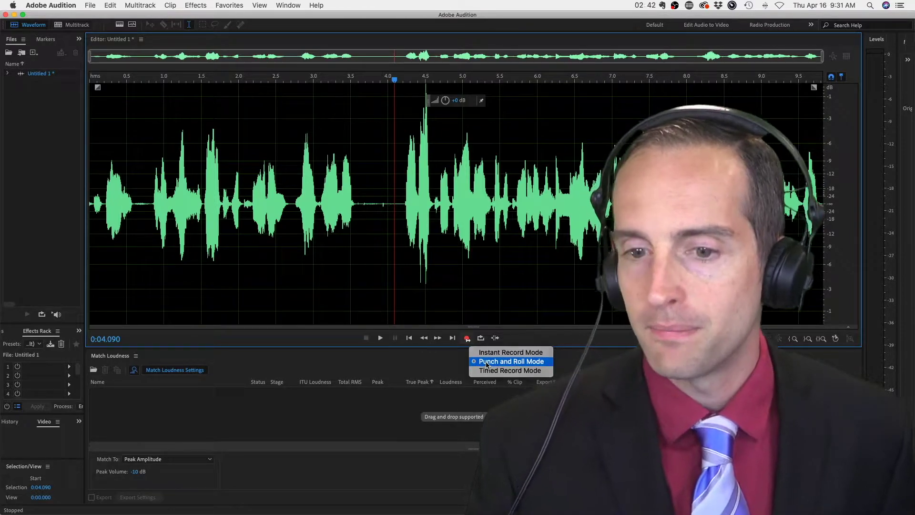
click(487, 363)
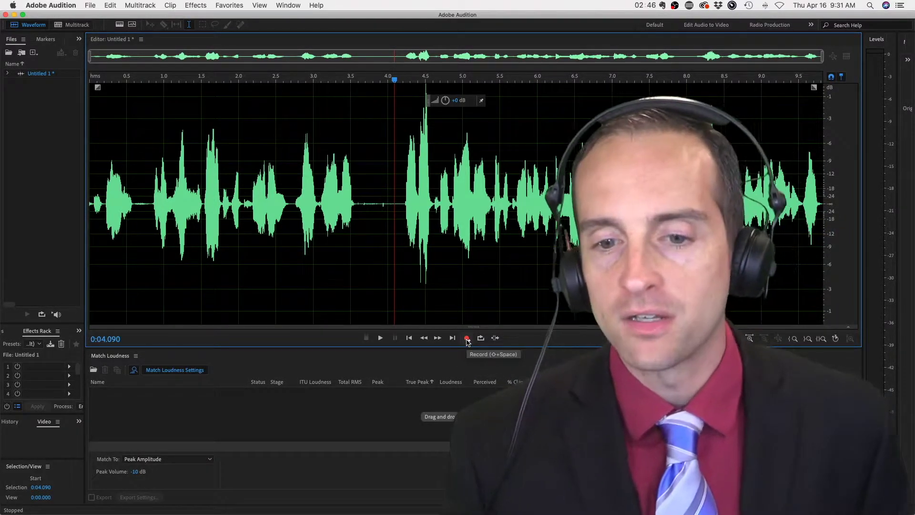
- Record two punch-and-roll retakes starting from about 4.09 seconds
click(467, 338)
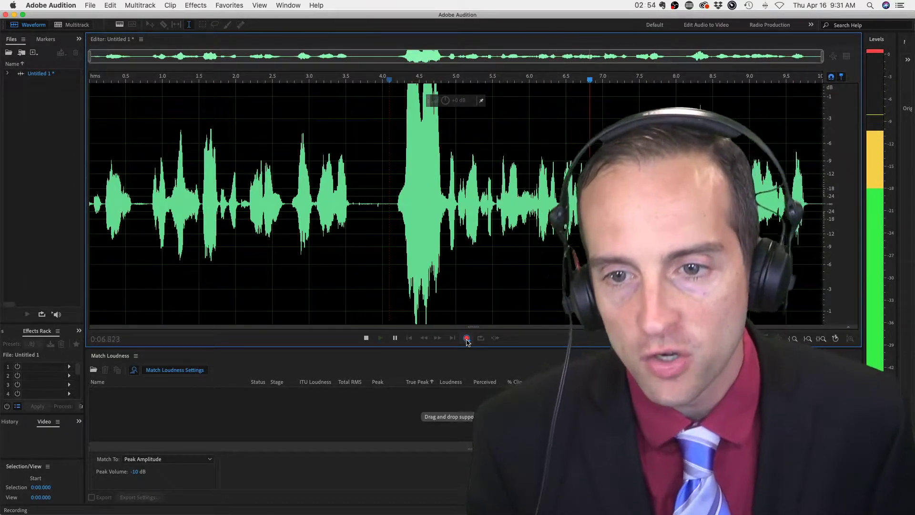
click(365, 339)
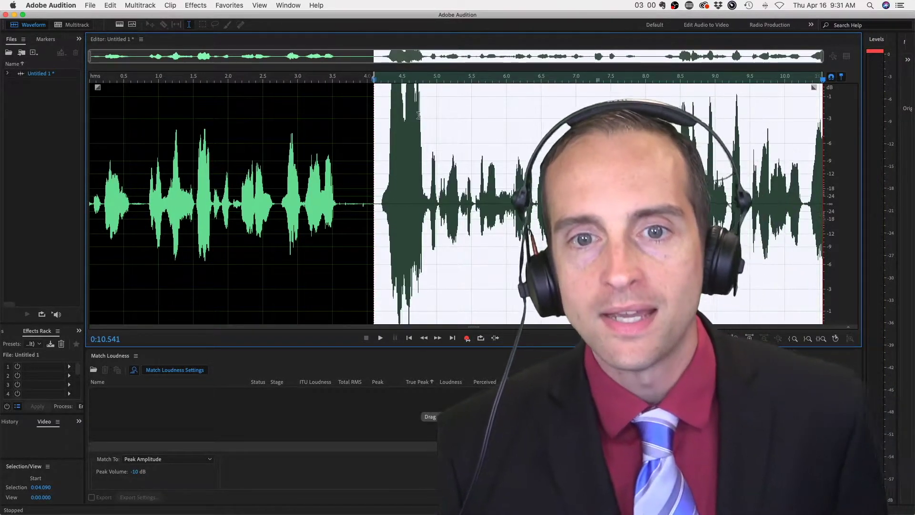
click(468, 339)
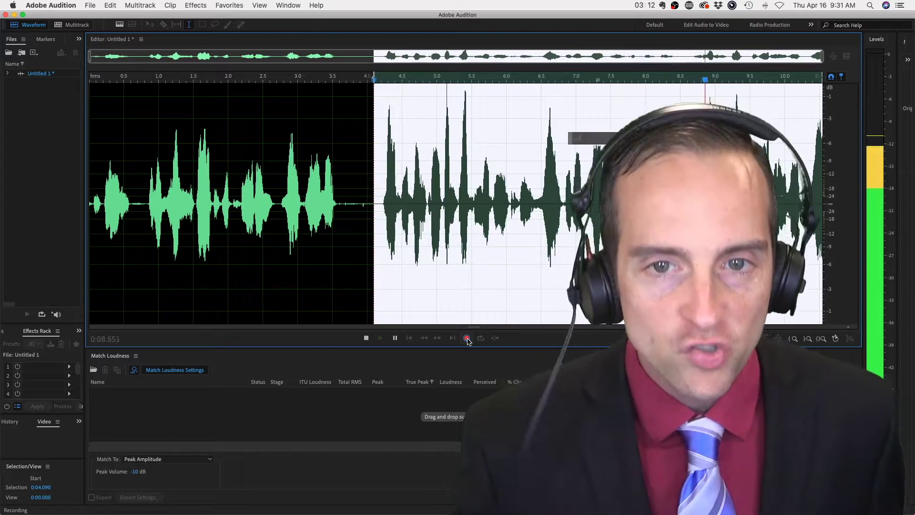
click(467, 338)
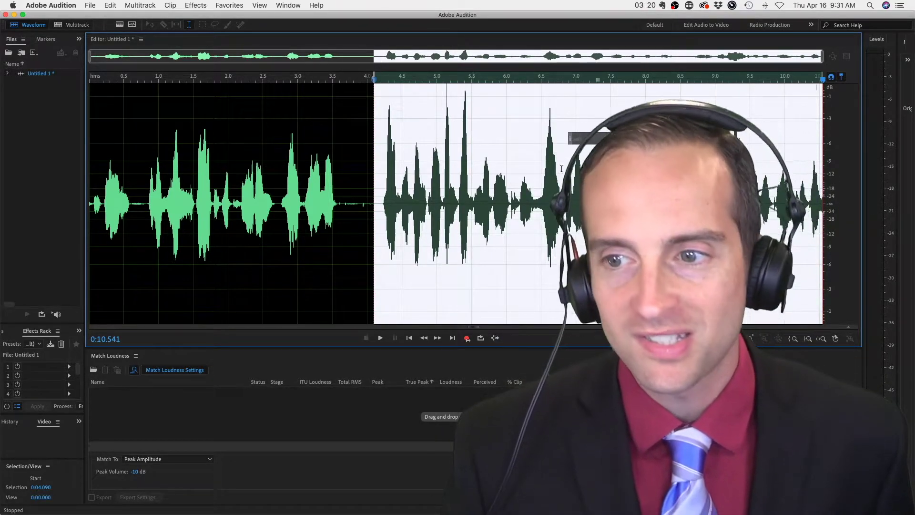
- Delete the flawed audio after about 4.05 seconds
click(381, 156)
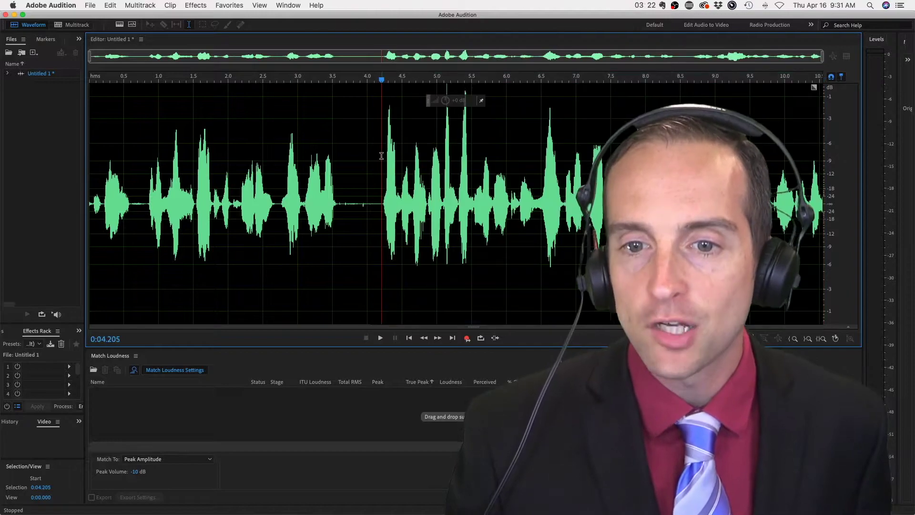
drag(371, 161, 588, 162)
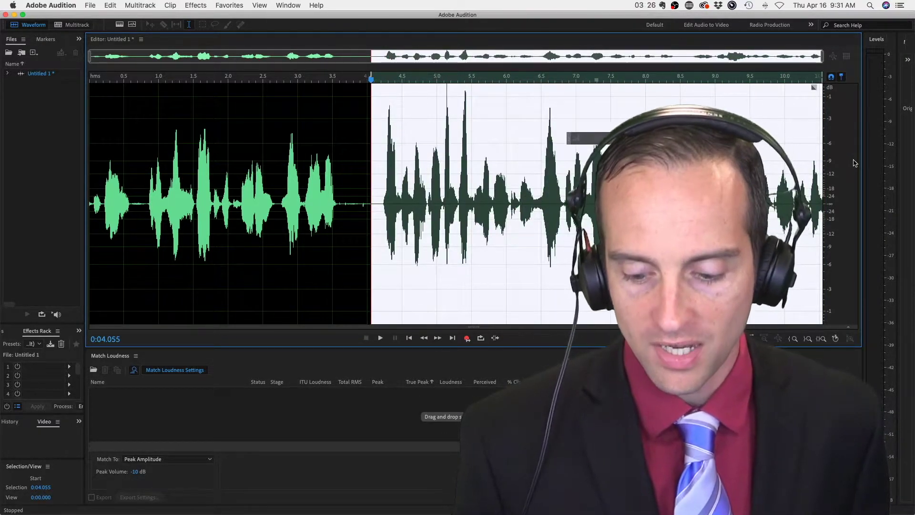
key(Delete)
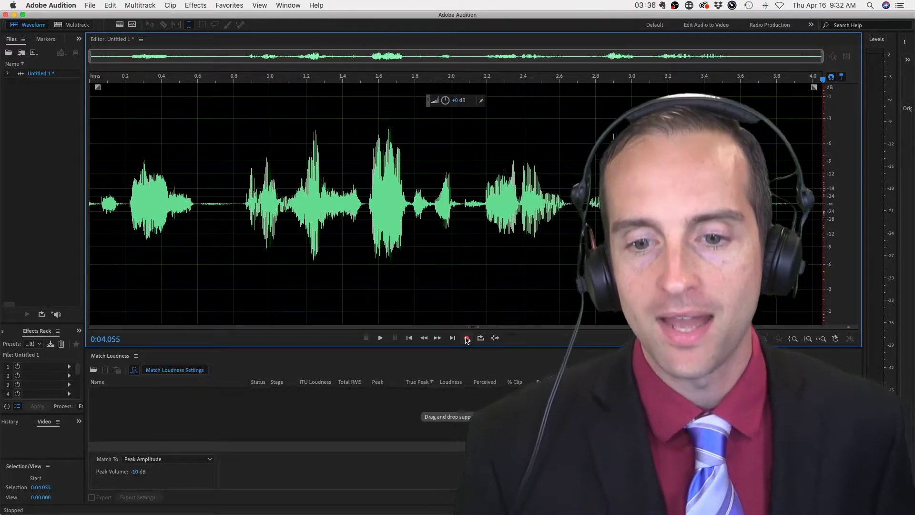
- Record a new take, then a punch-and-roll retake from 4 seconds re-reading the script
click(467, 338)
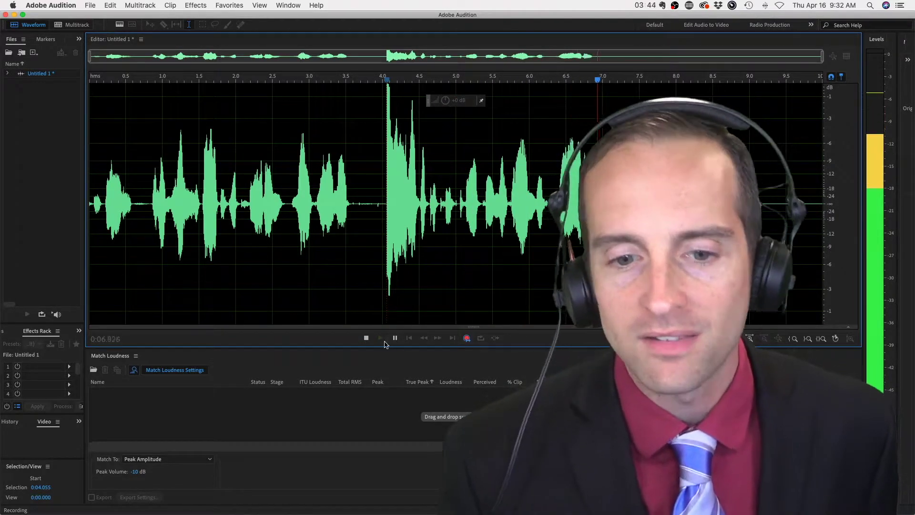
click(367, 338)
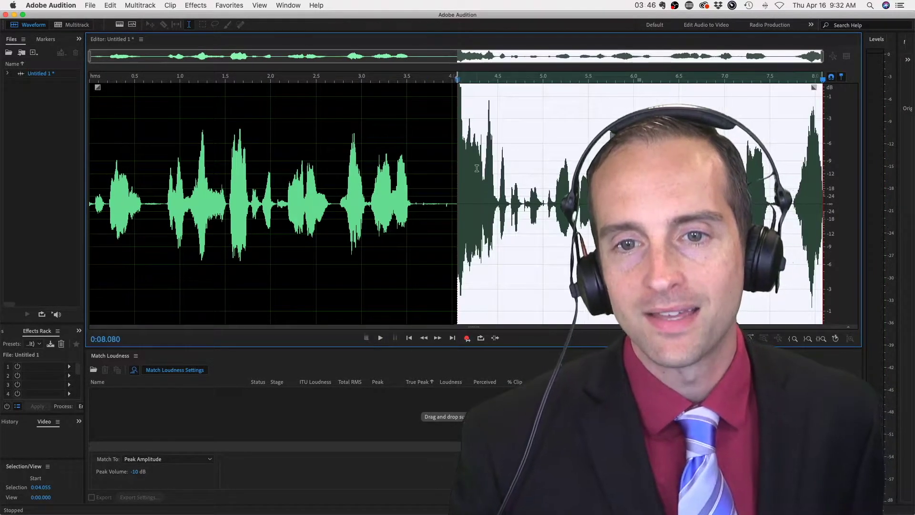
click(467, 338)
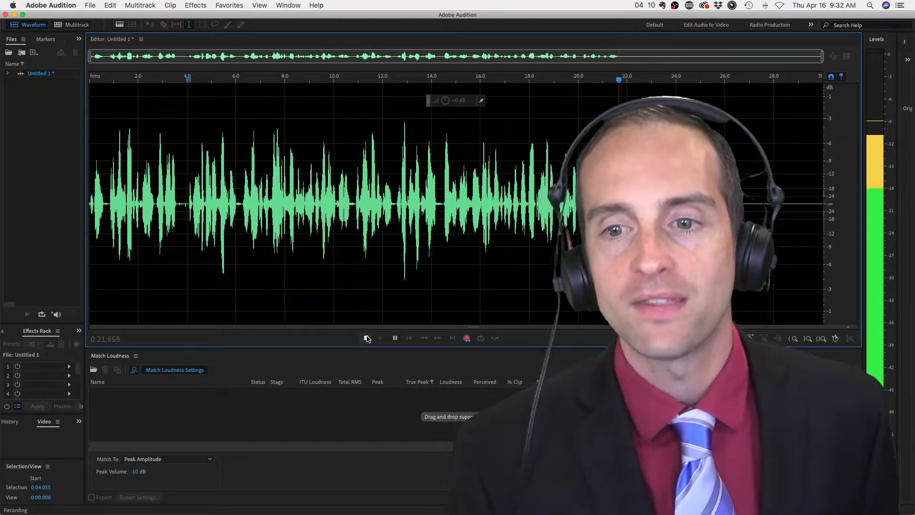
click(367, 338)
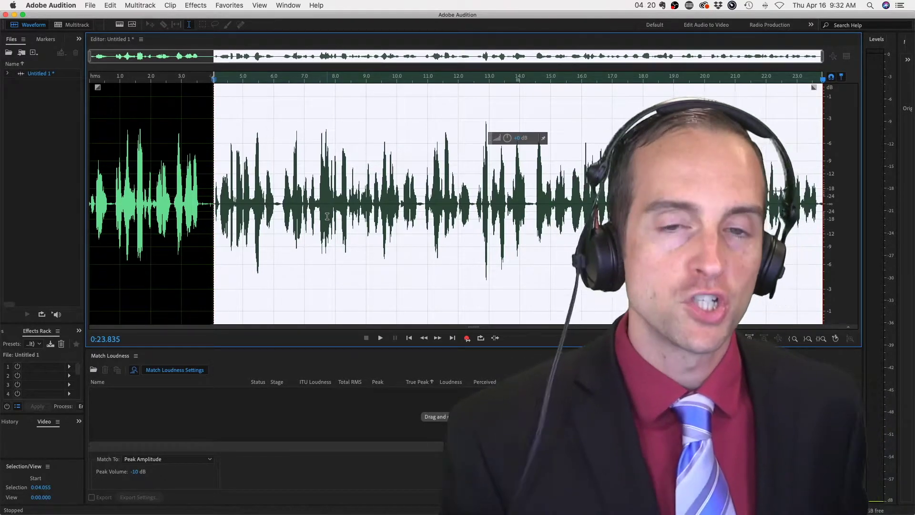
- Play back the audio from about 2 seconds to review the punch-in near 3.7 seconds
click(204, 151)
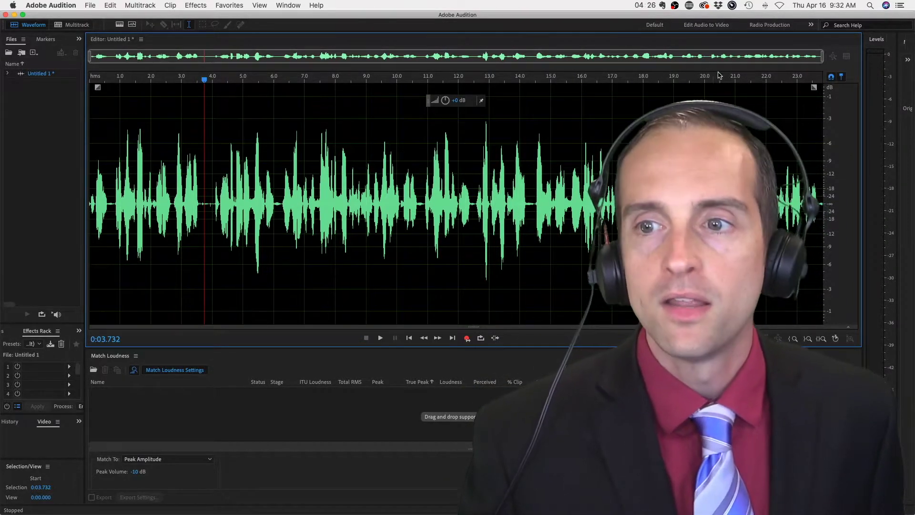
scroll(213, 130, up, 10)
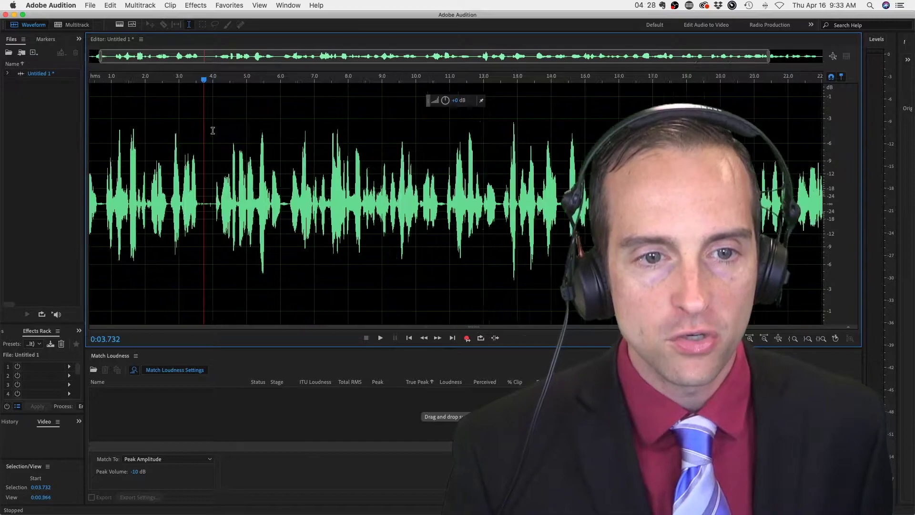
scroll(214, 129, left, 5)
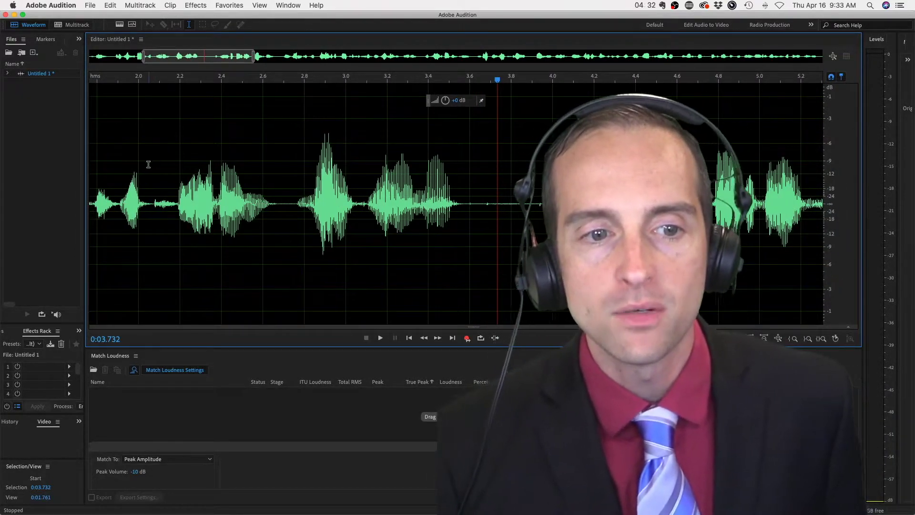
scroll(156, 163, left, 4)
scroll(148, 164, right, 2)
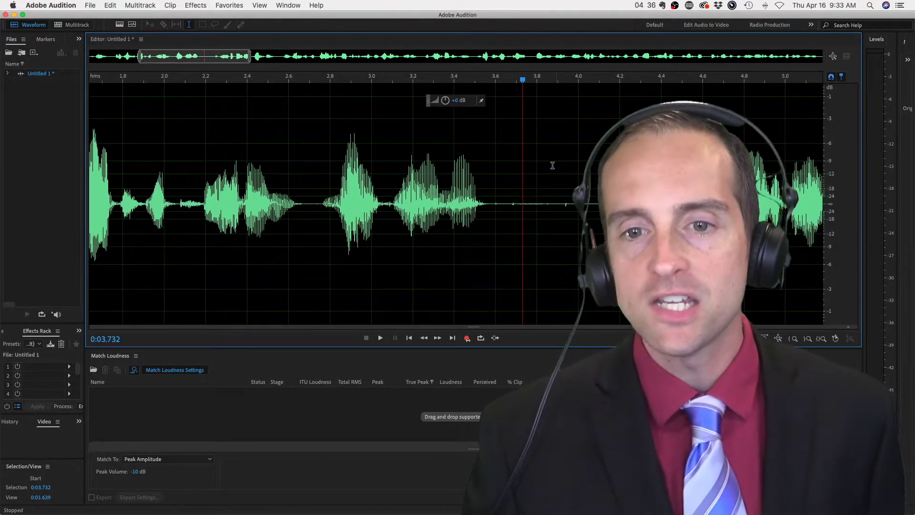
scroll(544, 168, right, 1)
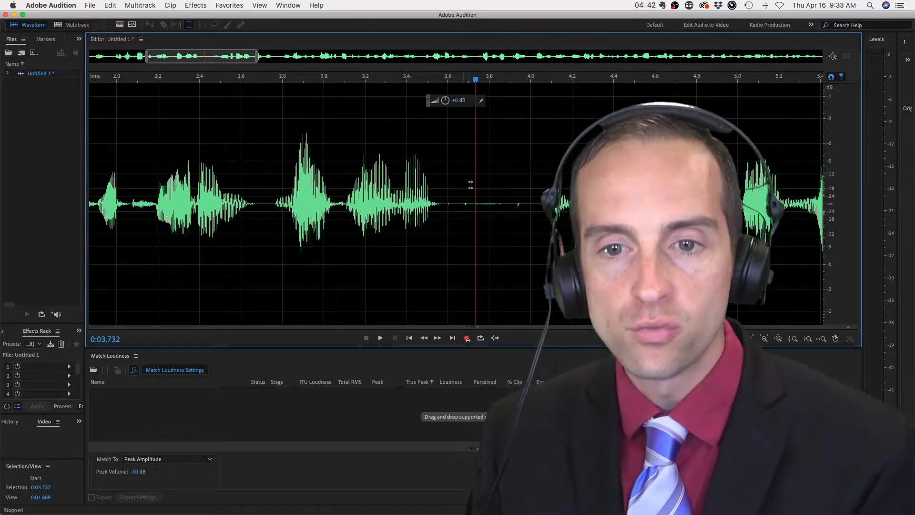
click(258, 168)
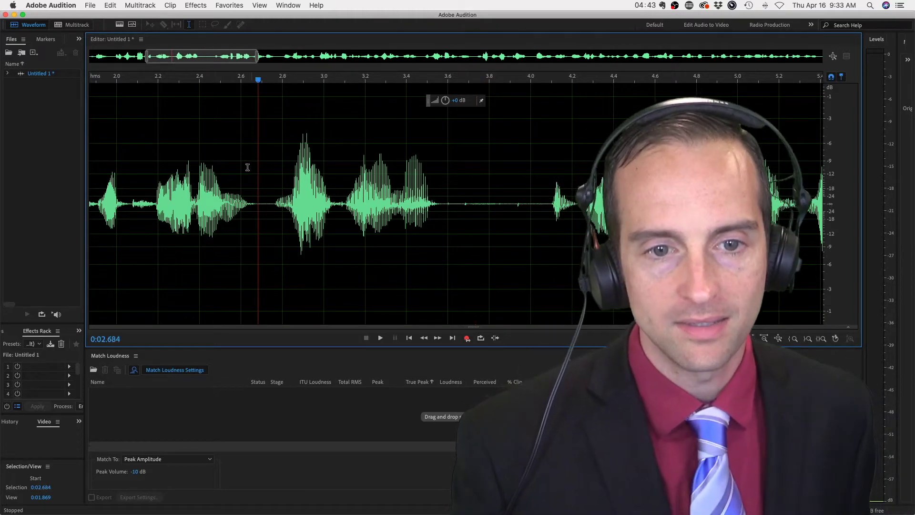
click(129, 165)
click(380, 338)
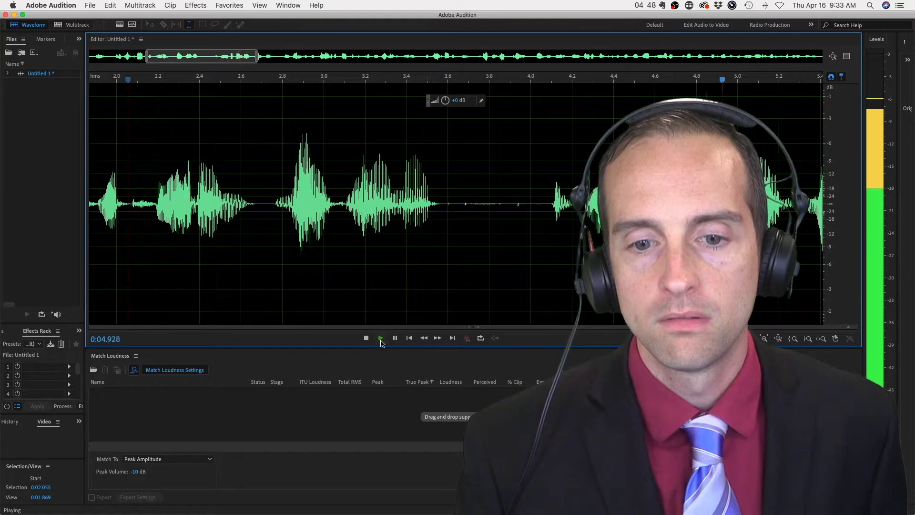
key(space)
scroll(353, 213, left, 10)
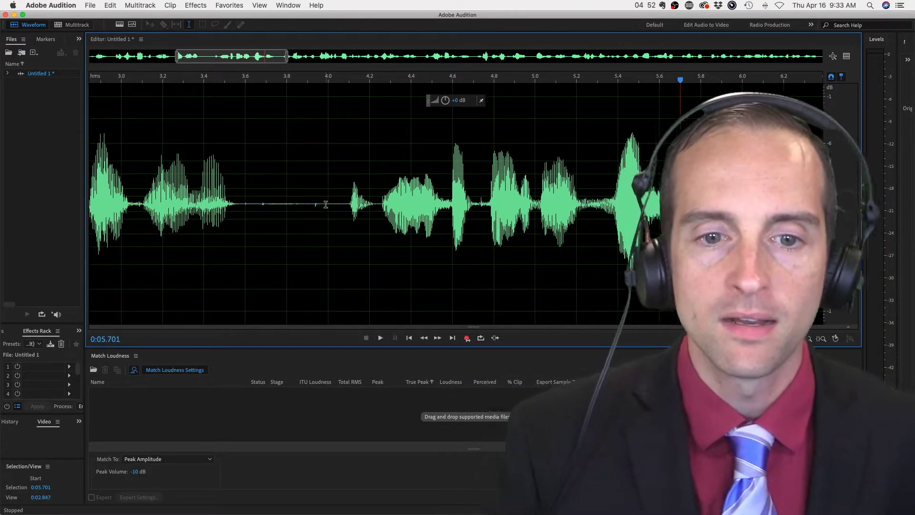
- Replace the 3.66–4.02 second gap with 0.363 seconds of inserted silence
drag(333, 202, 258, 204)
click(110, 5)
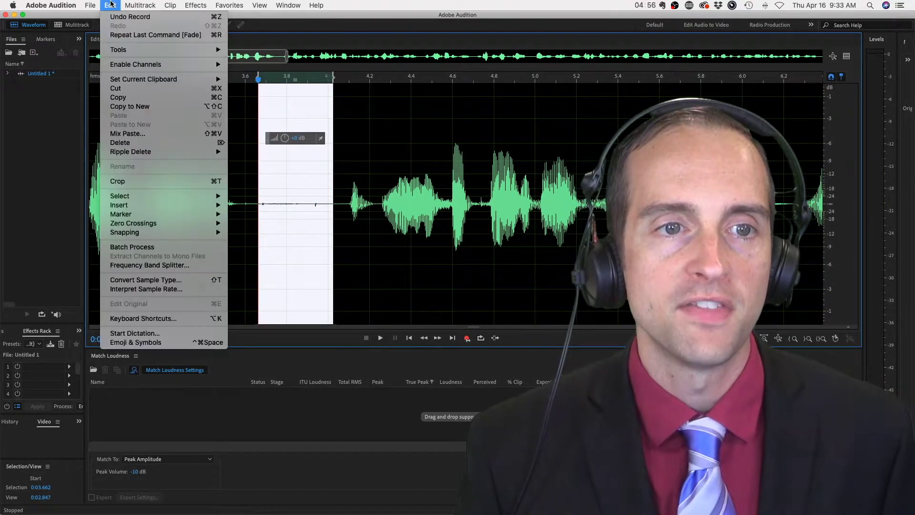
mouse_move(143, 205)
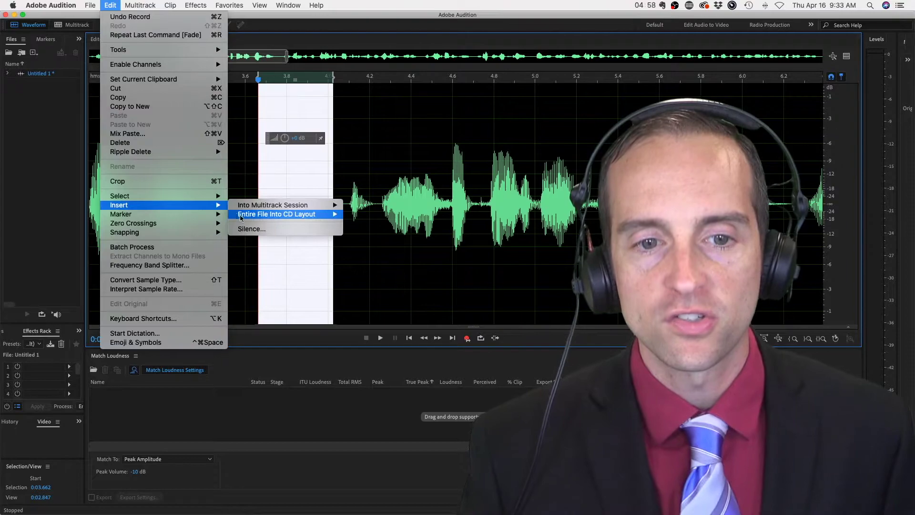
click(259, 228)
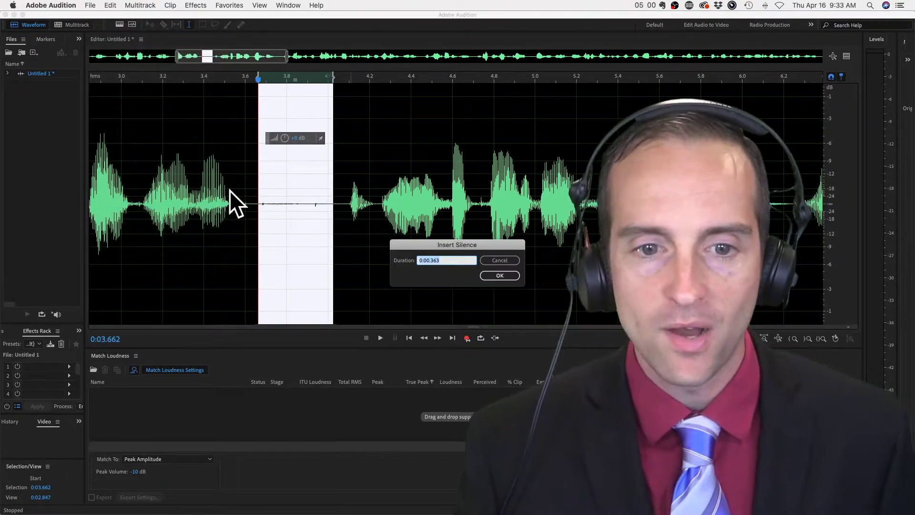
click(500, 276)
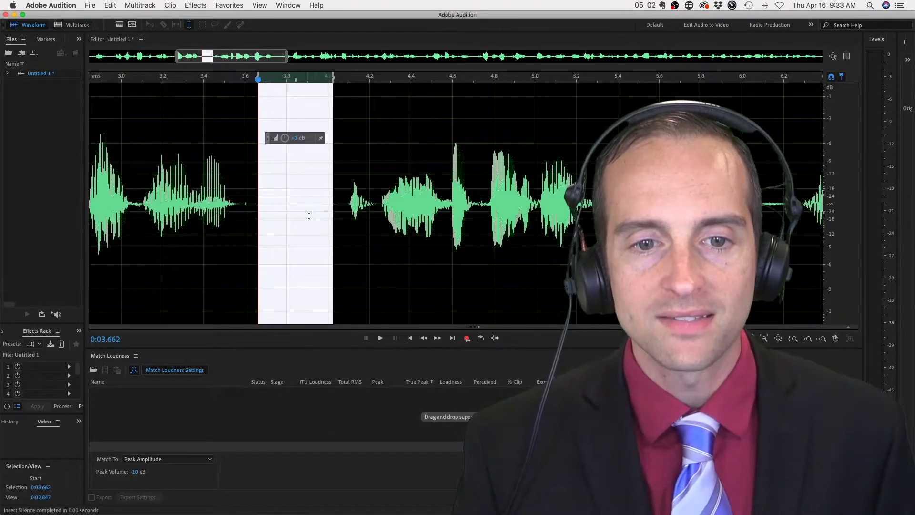
- Delete short stretches of the gap from 3.759 s to tighten the join
click(249, 192)
mouse_move(279, 191)
mouse_down()
mouse_move(305, 191)
mouse_move(284, 194)
mouse_up()
key(Delete)
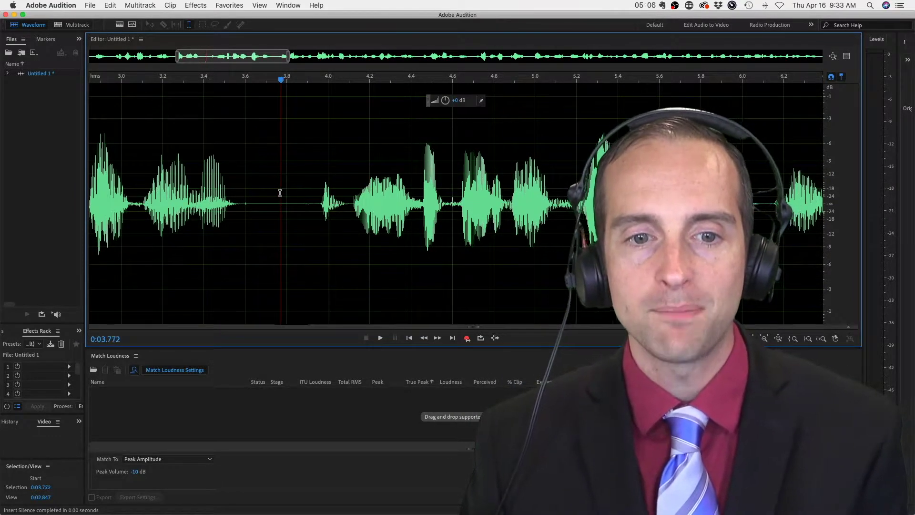
key(Delete)
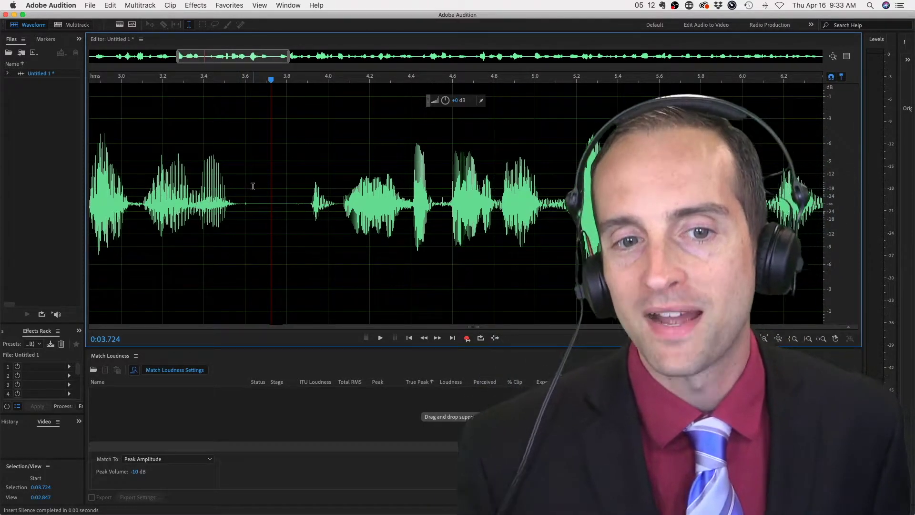
scroll(252, 187, left, 2)
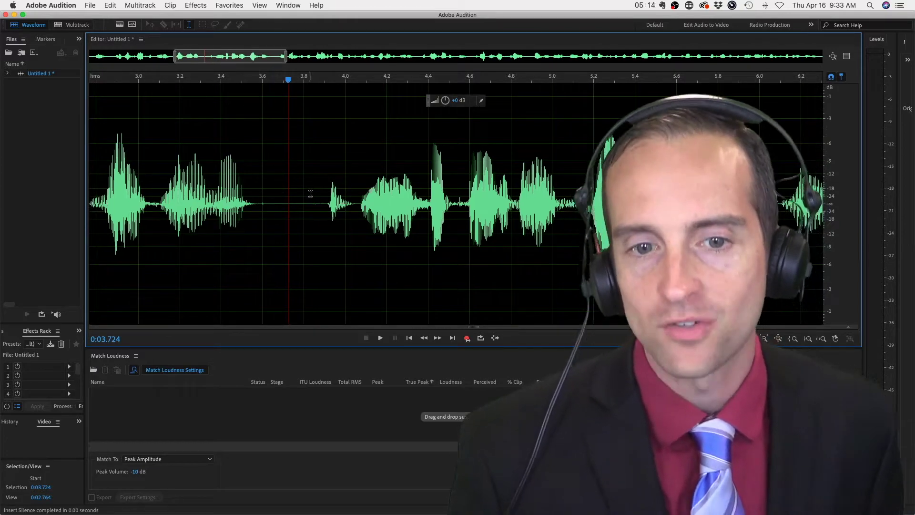
click(264, 186)
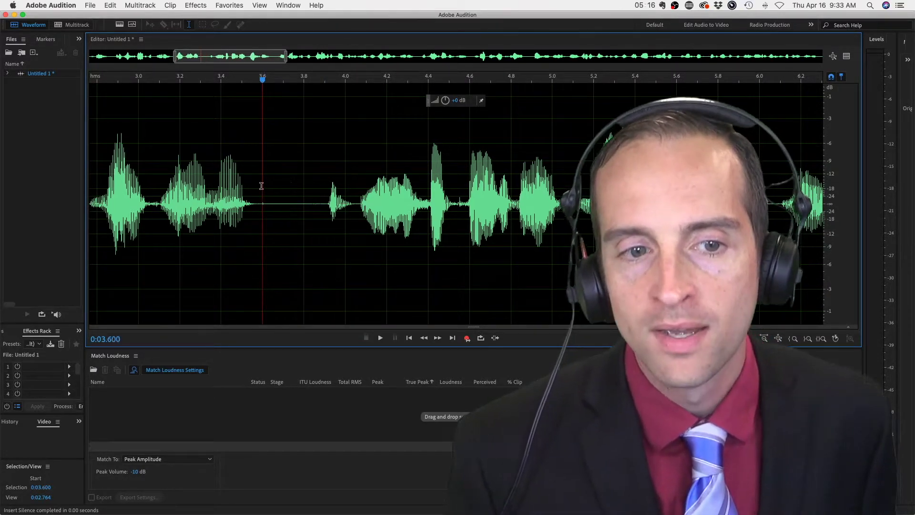
scroll(261, 186, left, 5)
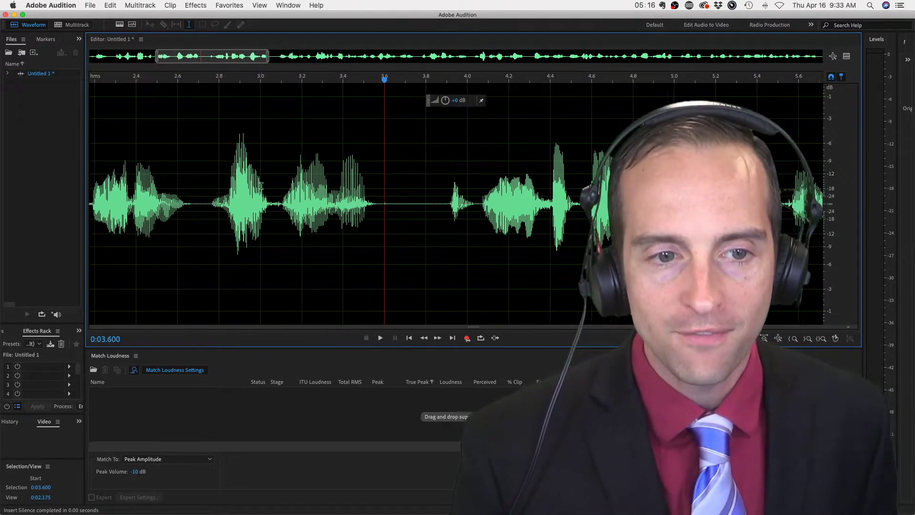
click(379, 338)
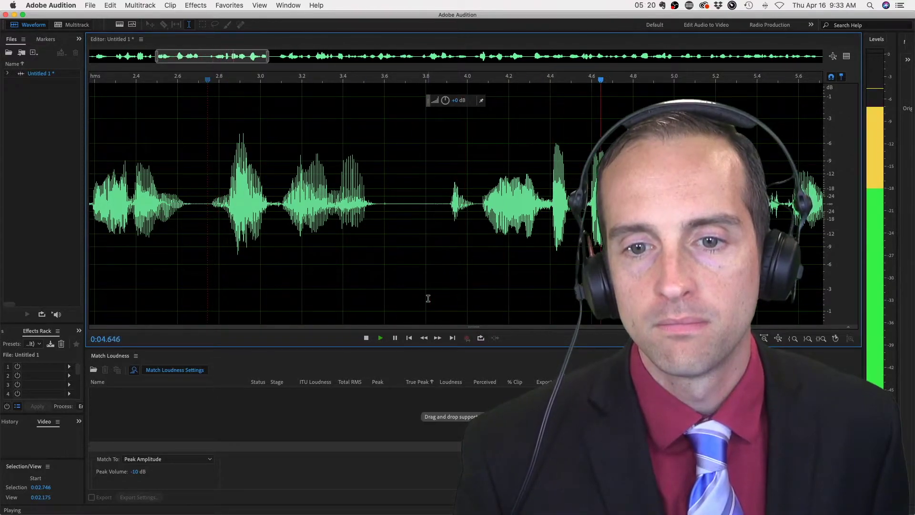
click(366, 338)
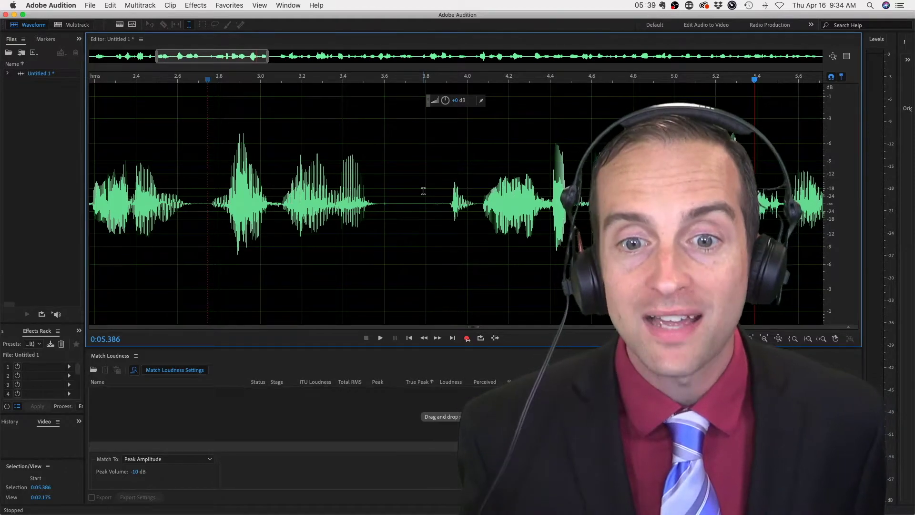
right_click(401, 175)
click(403, 158)
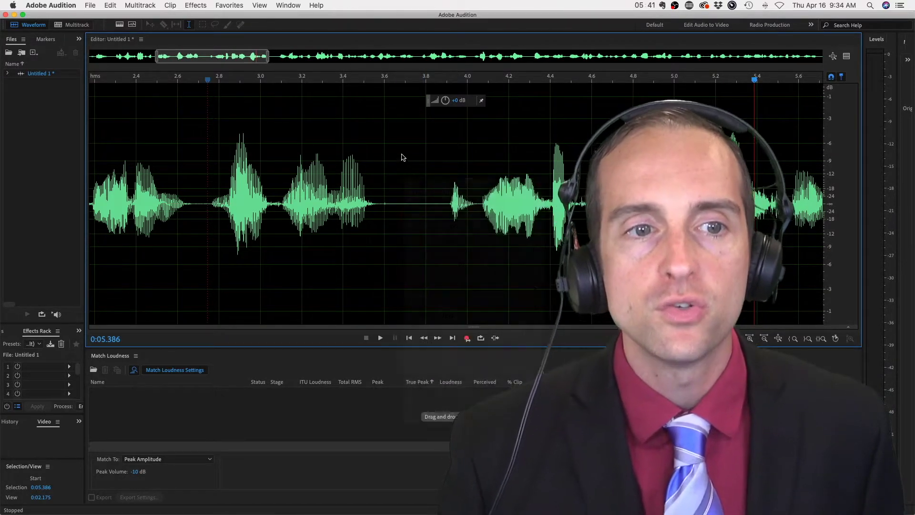
scroll(401, 161, down, 5)
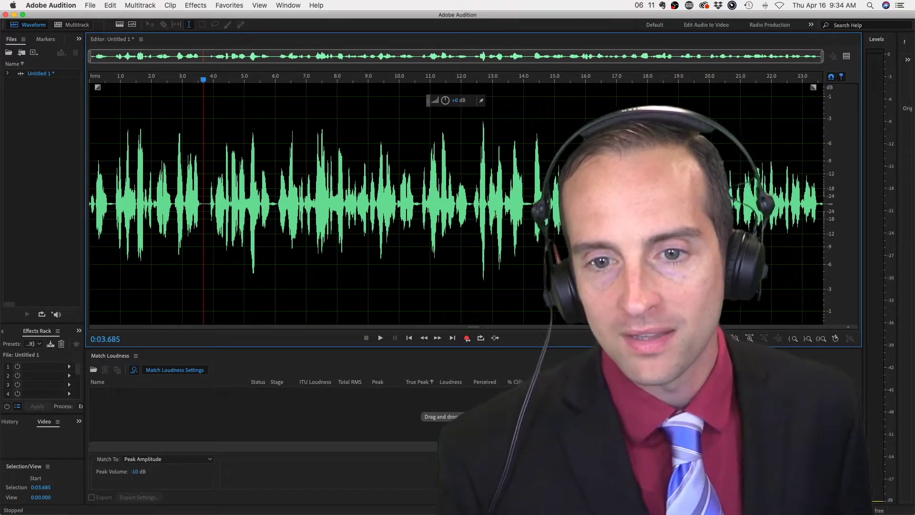
- Run a punch-and-roll pass from about 14.2 seconds, stopping it at 0:13.765
click(529, 161)
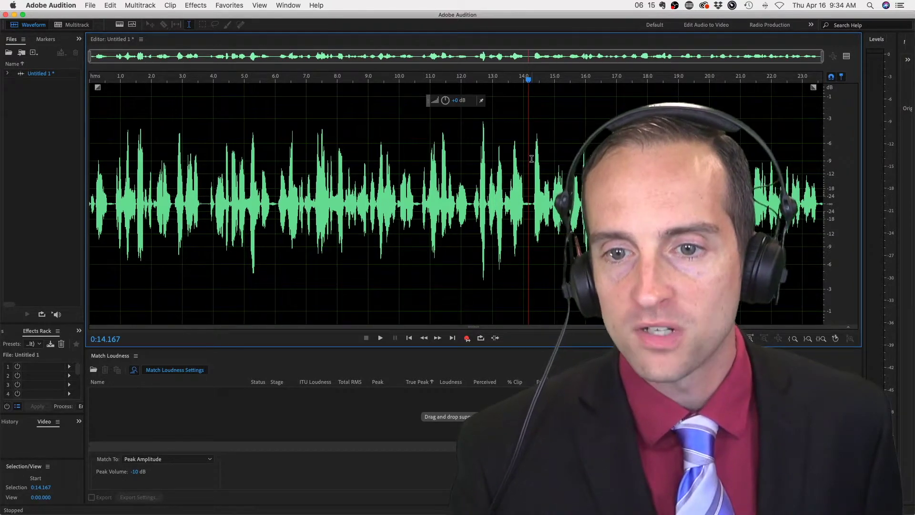
scroll(532, 159, up, 3)
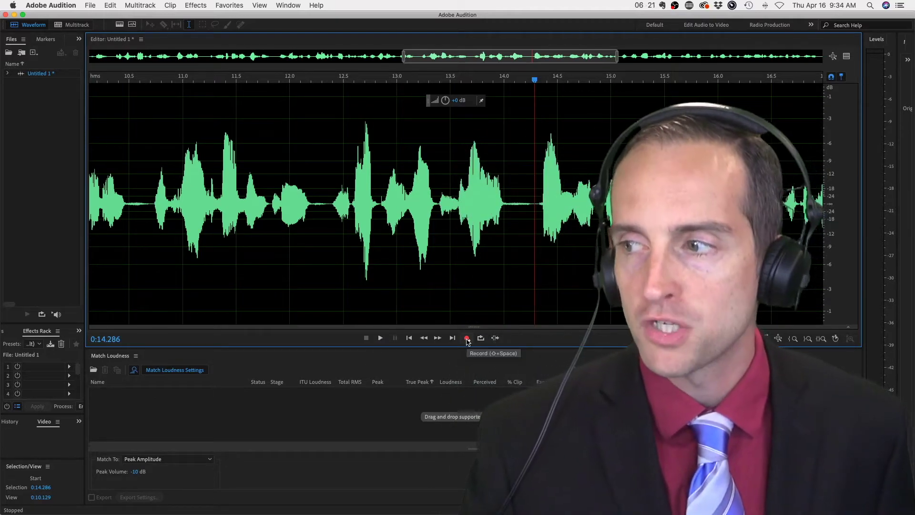
click(467, 338)
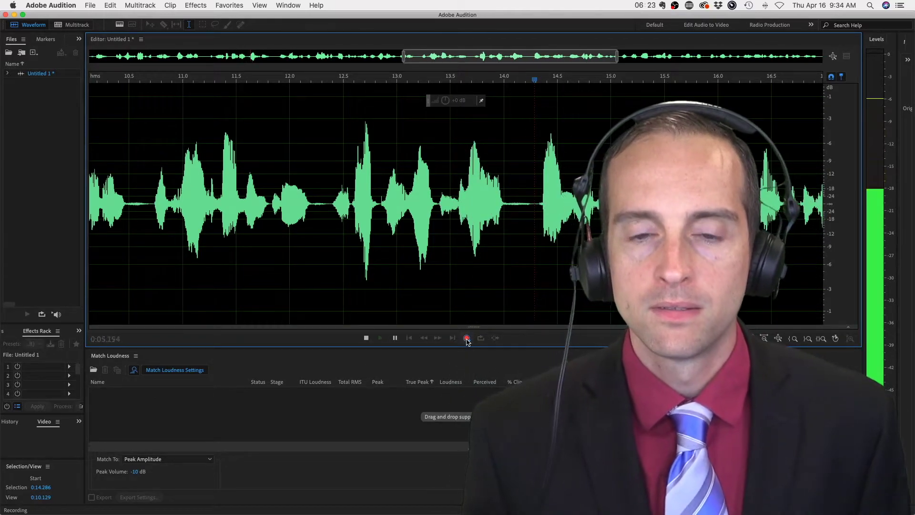
scroll(386, 223, up, 2)
scroll(386, 223, down, 5)
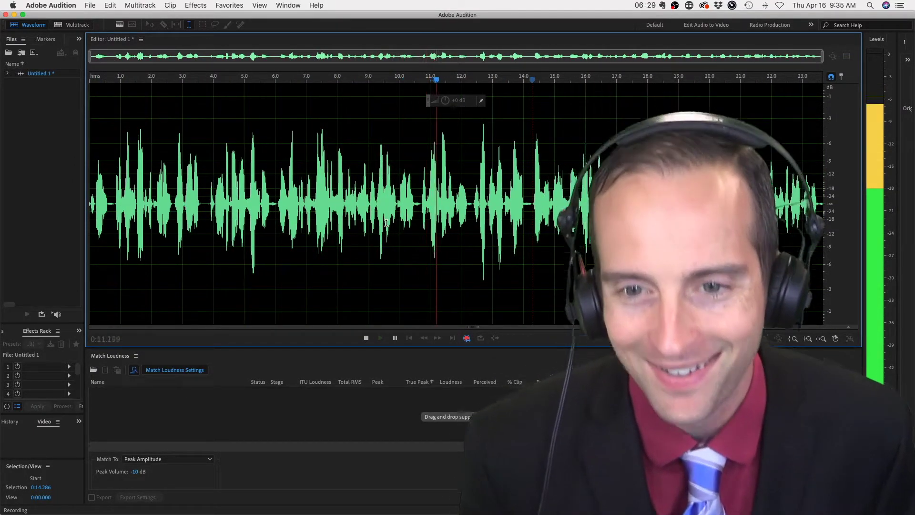
click(367, 338)
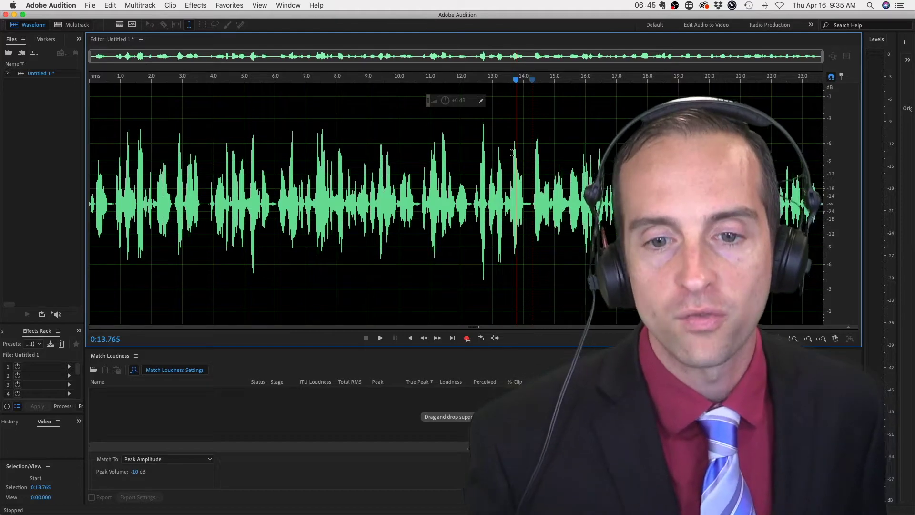
- Open the Playback and Recording preferences and confirm the pre-roll duration field
click(54, 6)
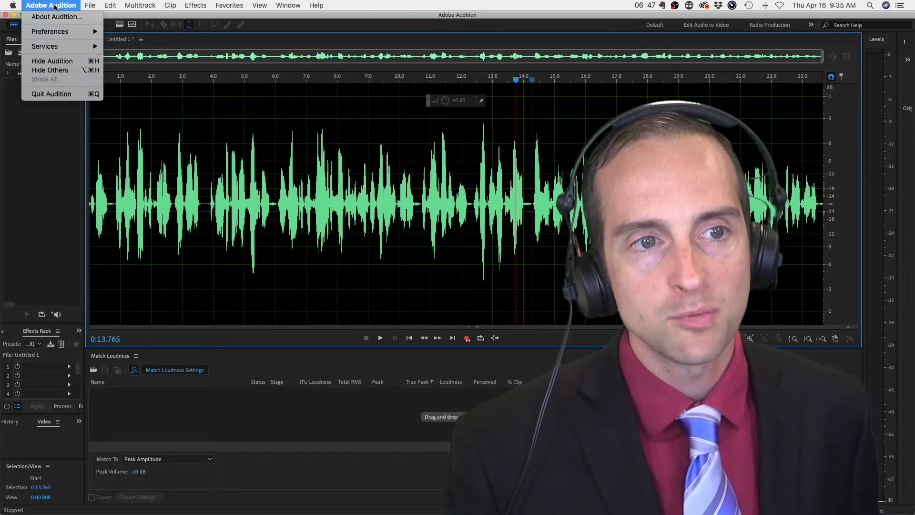
mouse_move(57, 32)
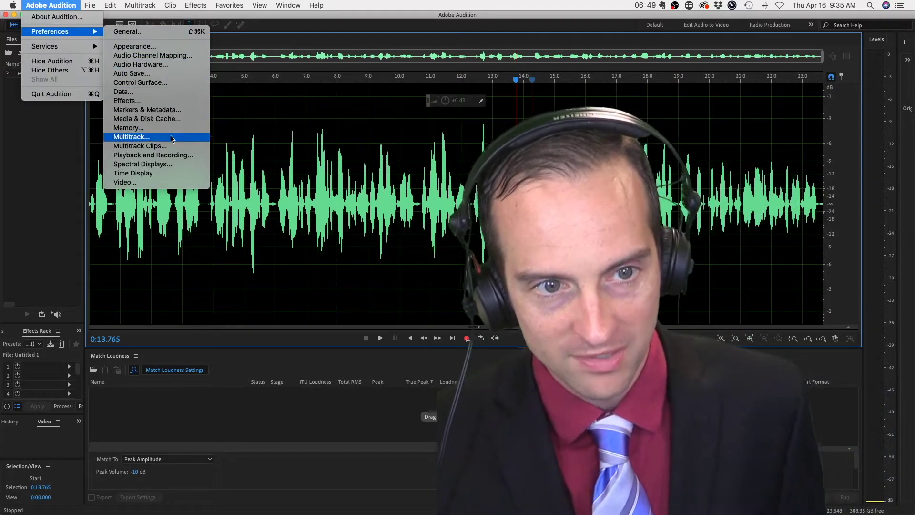
click(176, 155)
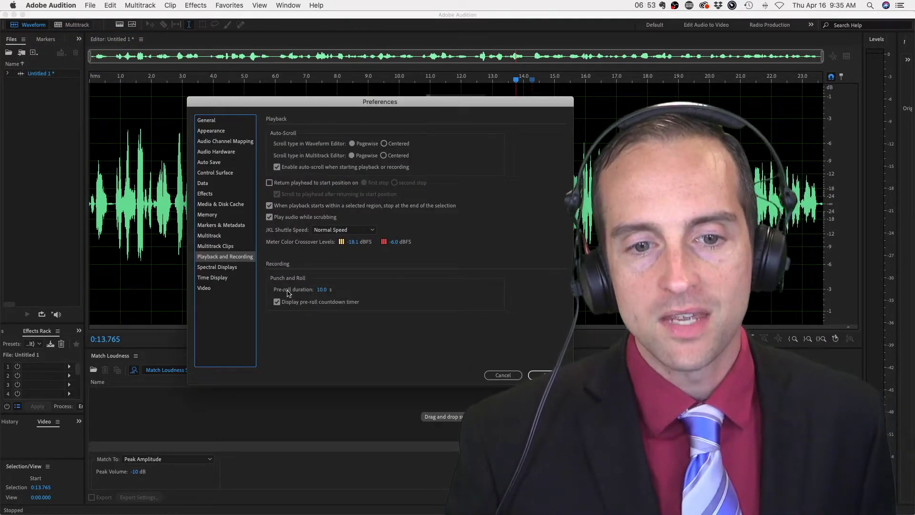
click(320, 290)
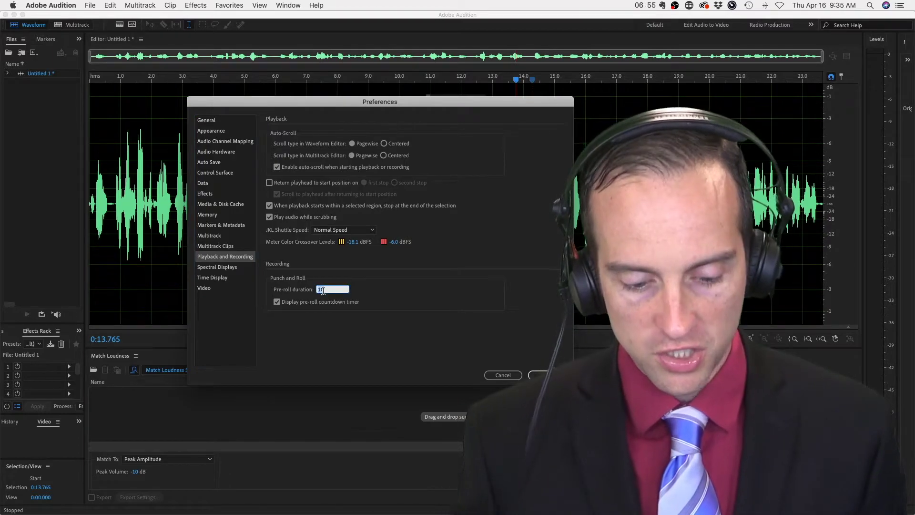
key(Return)
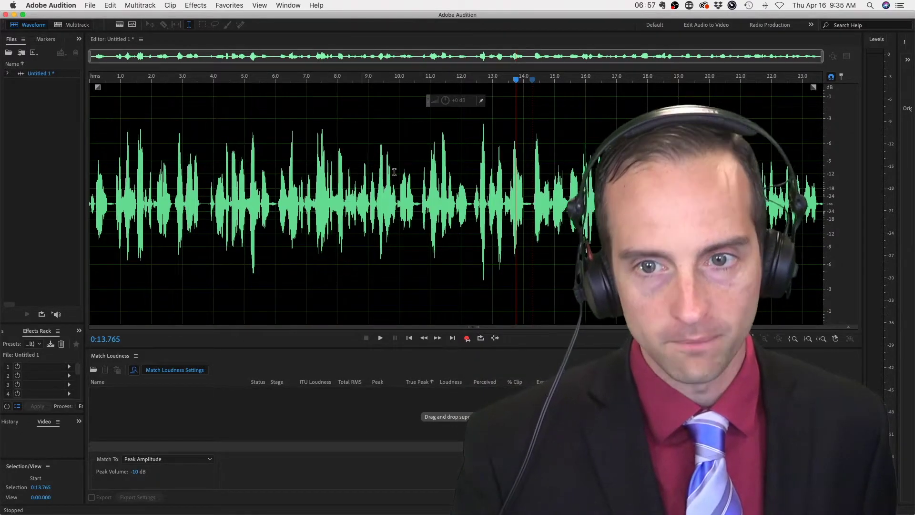
- Run a punch-and-roll pass with the playhead at about 14.3 seconds
drag(517, 82, 534, 83)
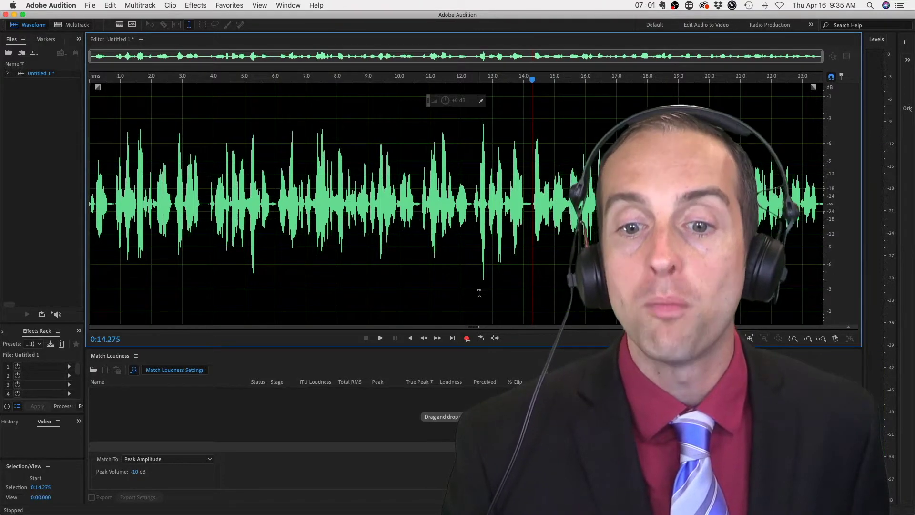
click(467, 338)
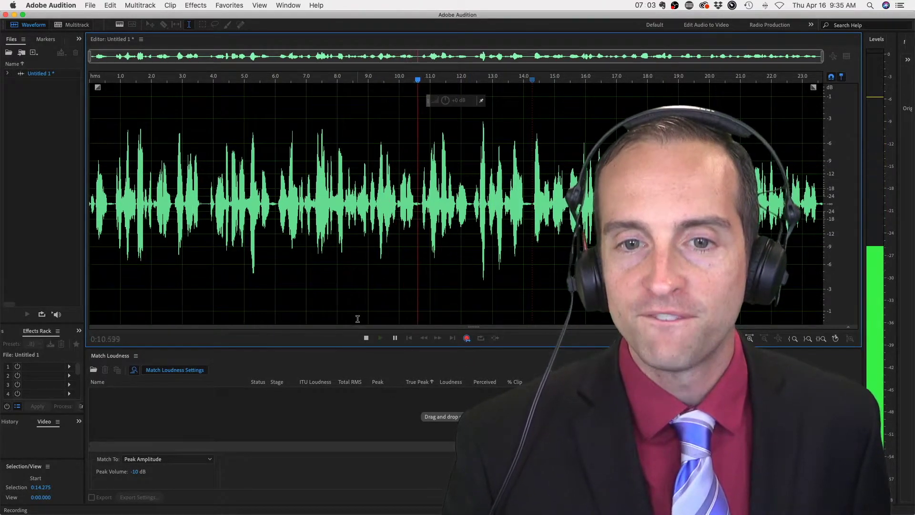
click(366, 338)
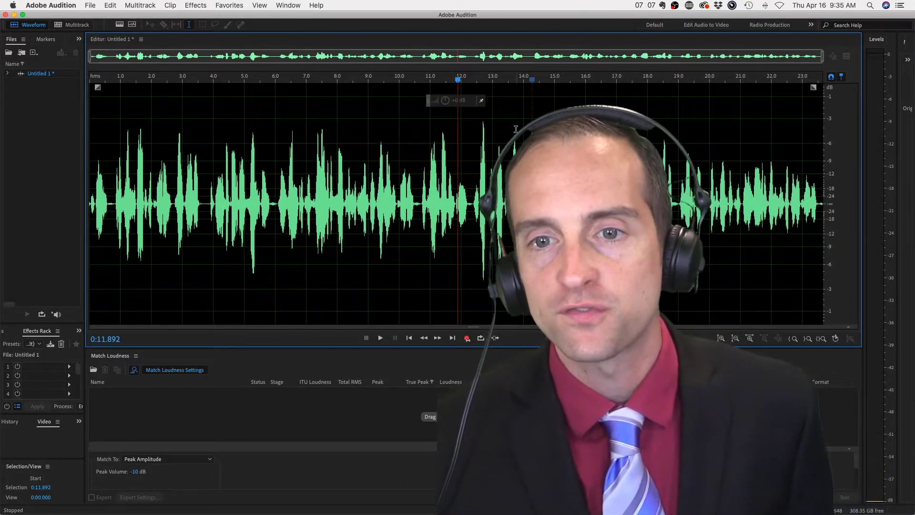
- Change the pre-roll duration from 5.0 to 10 seconds, then set the playhead to 14.275 s
click(90, 6)
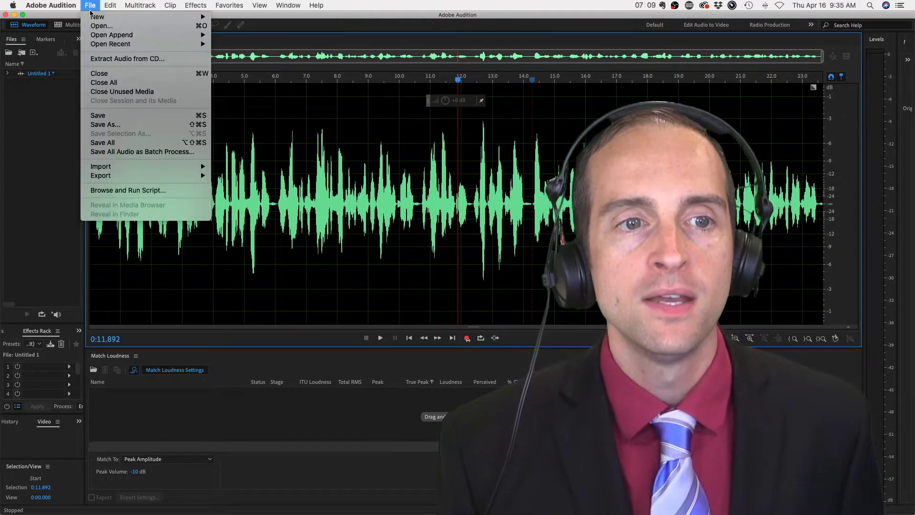
mouse_move(51, 5)
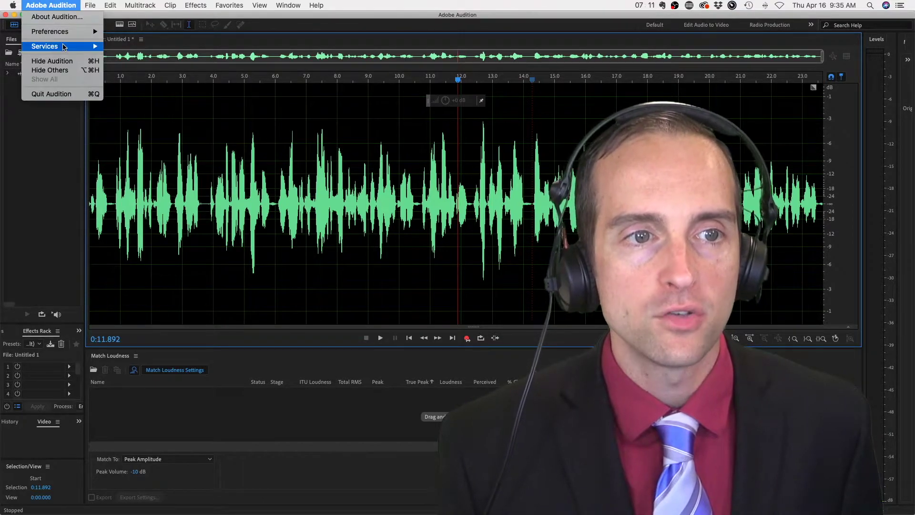
mouse_move(53, 32)
click(142, 156)
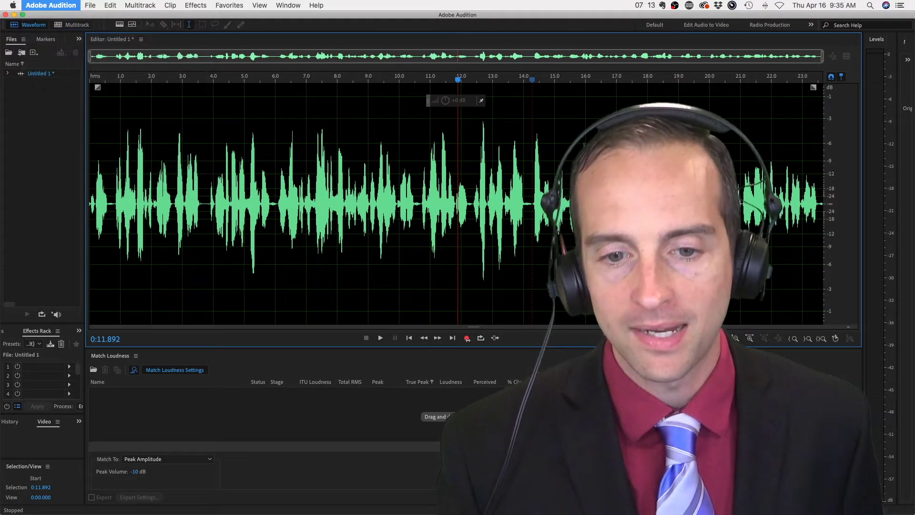
click(318, 290)
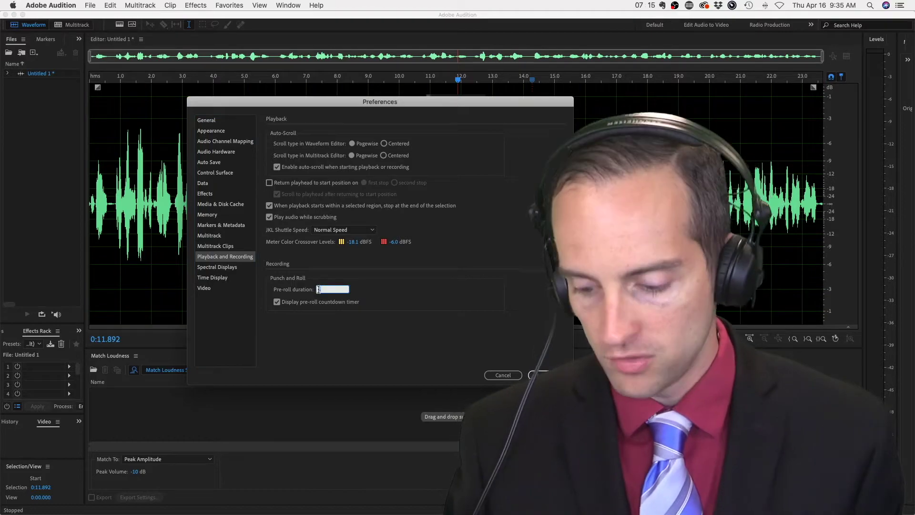
text(10)
key(Return)
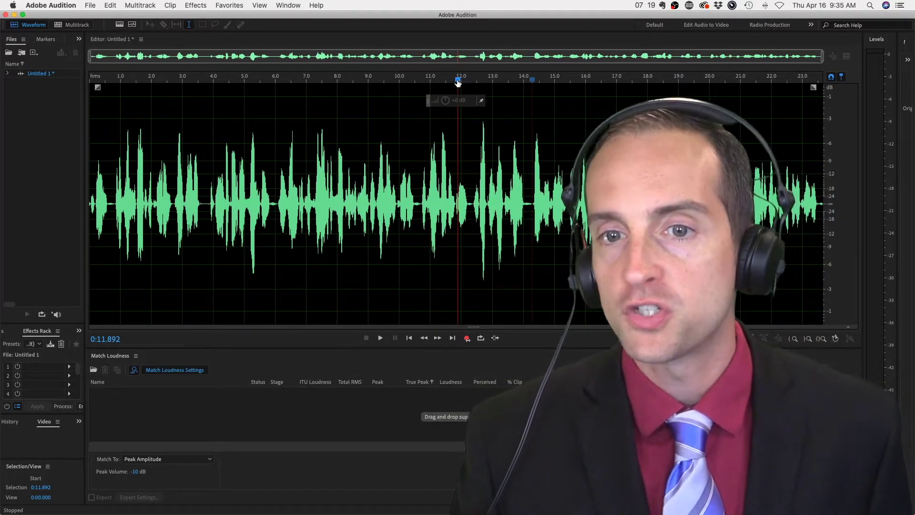
click(528, 81)
drag(529, 82, 532, 82)
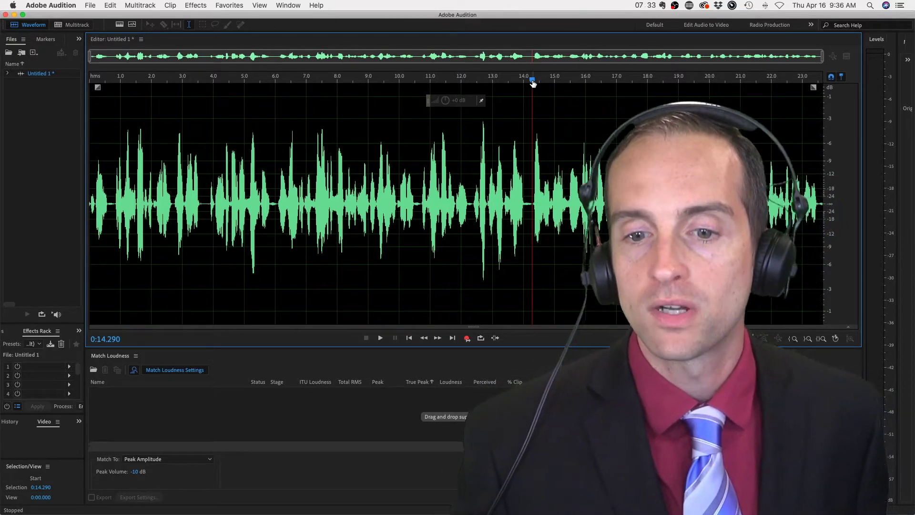
- Try punch-and-roll passes at 14.3 s and 3.84 s, stopping each during the pre-roll
click(467, 338)
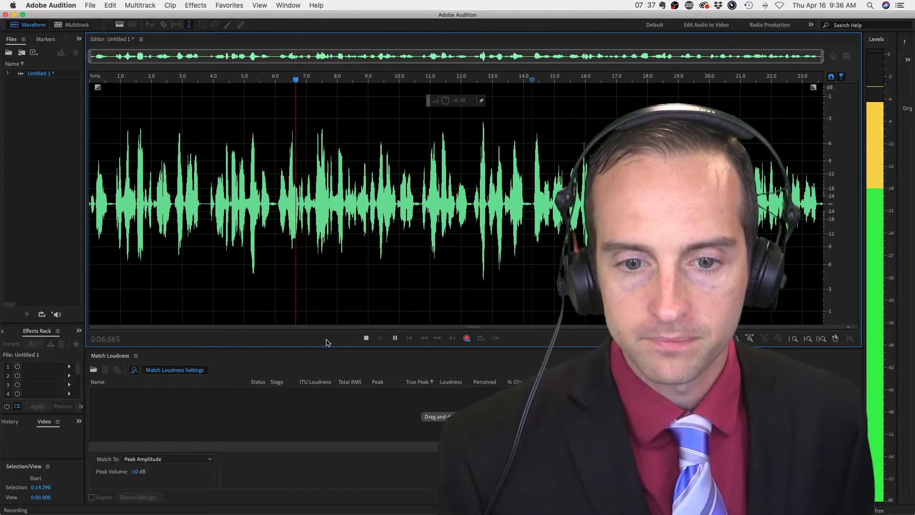
click(366, 338)
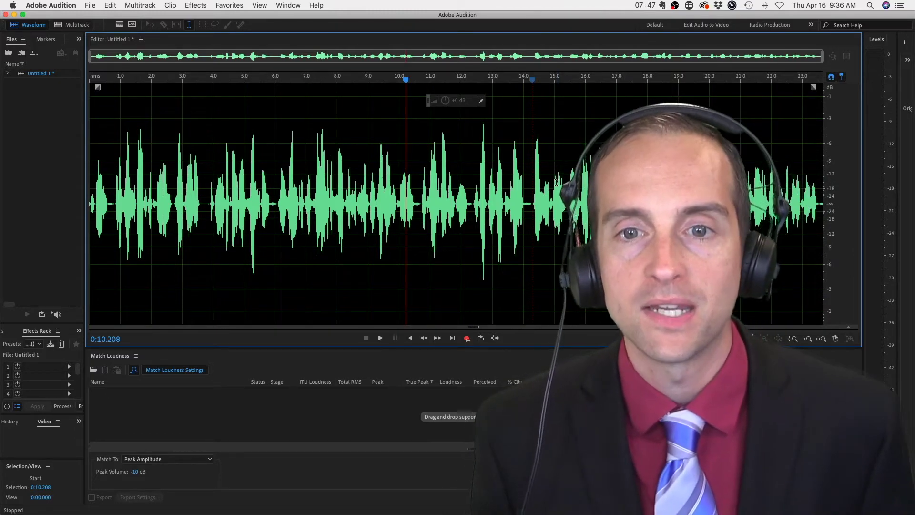
click(208, 176)
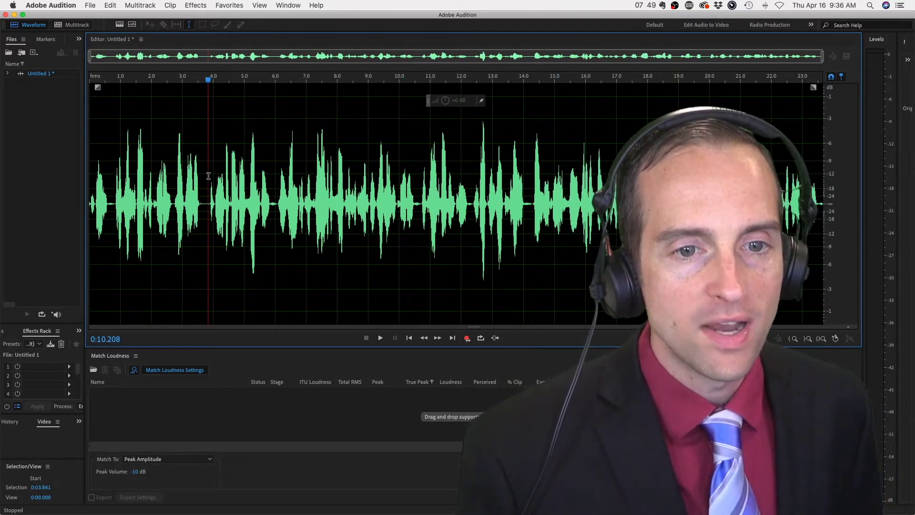
key(Home)
key(space)
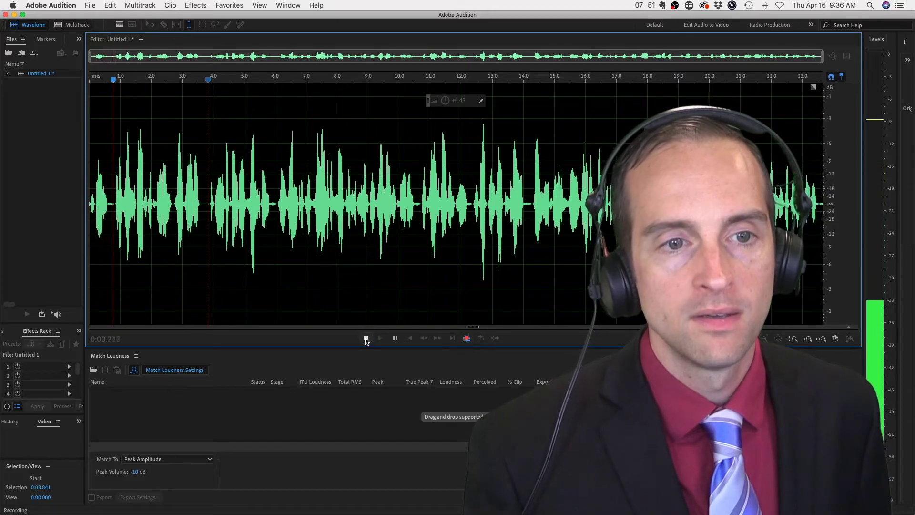
click(367, 338)
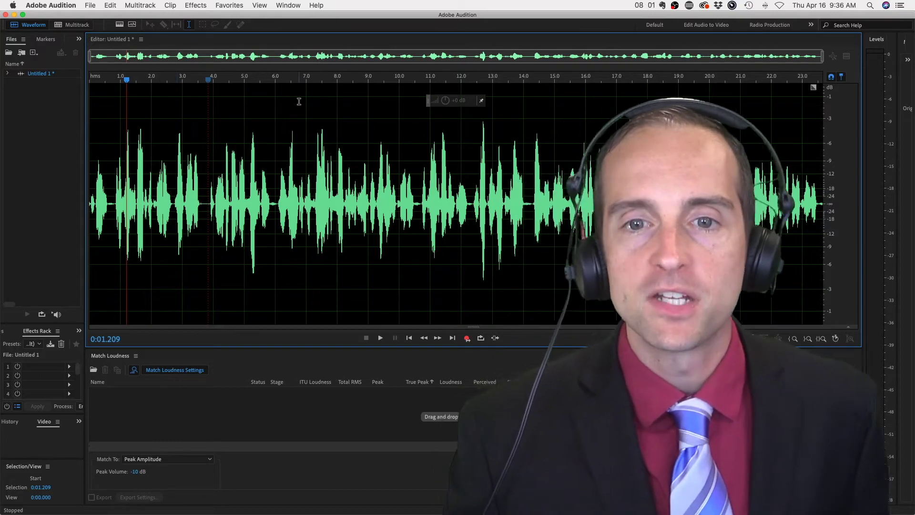
click(90, 5)
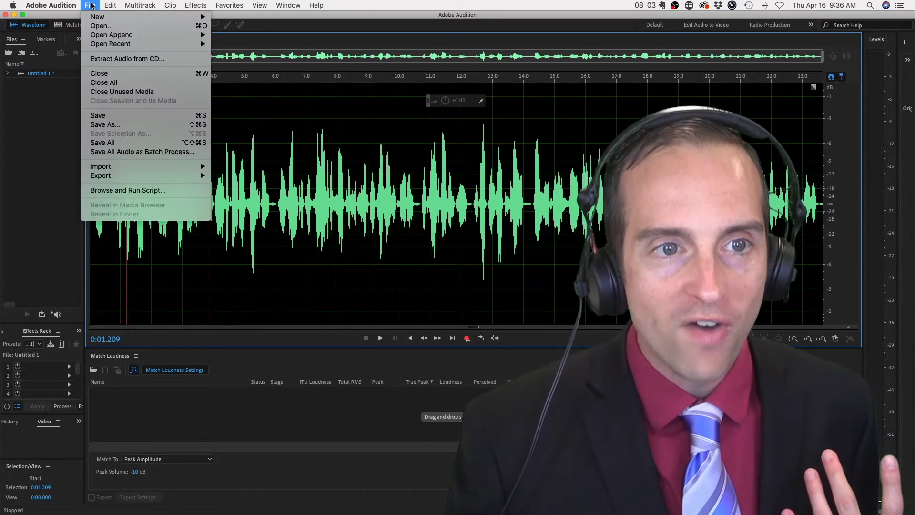
mouse_move(186, 18)
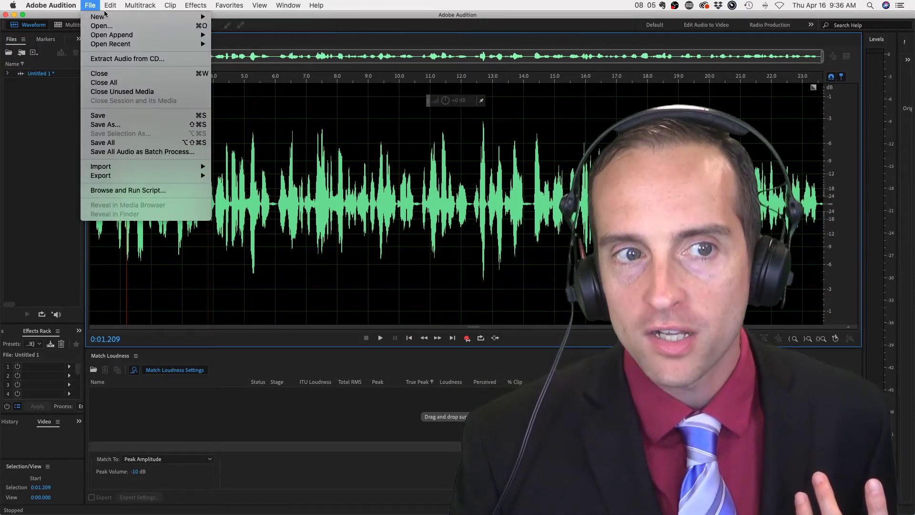
click(93, 8)
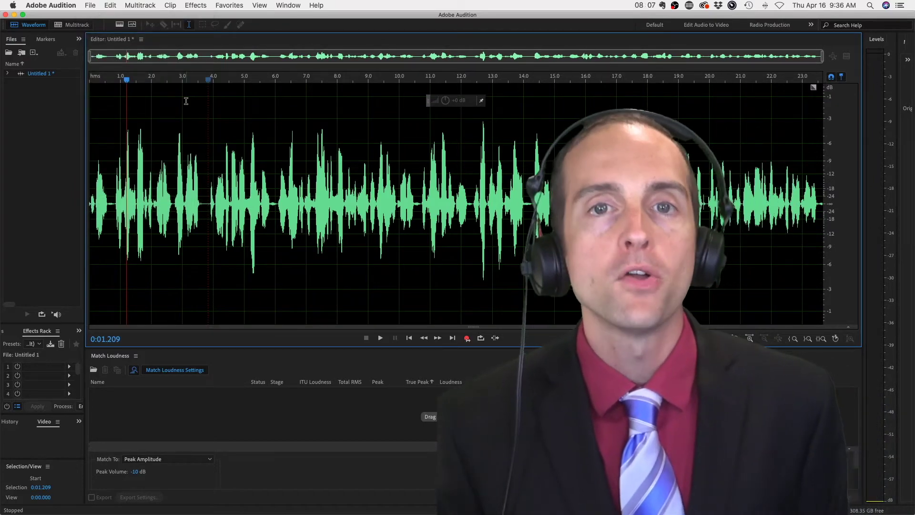